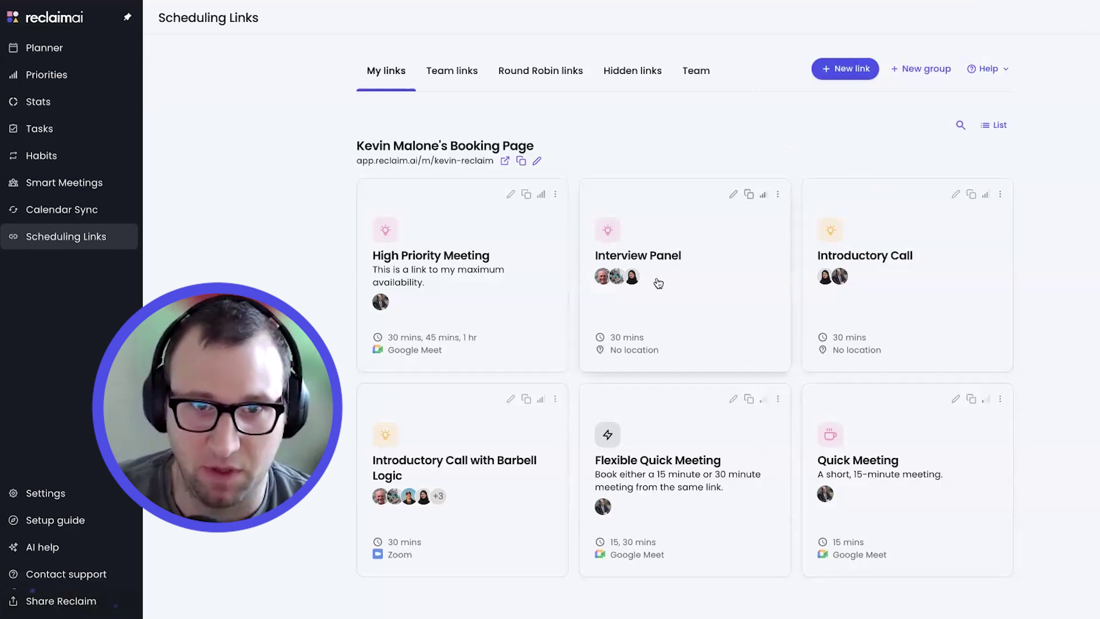
# Open the Interview Panel link's details and look over its edit form before returning to the list
pyautogui.click(718, 277)
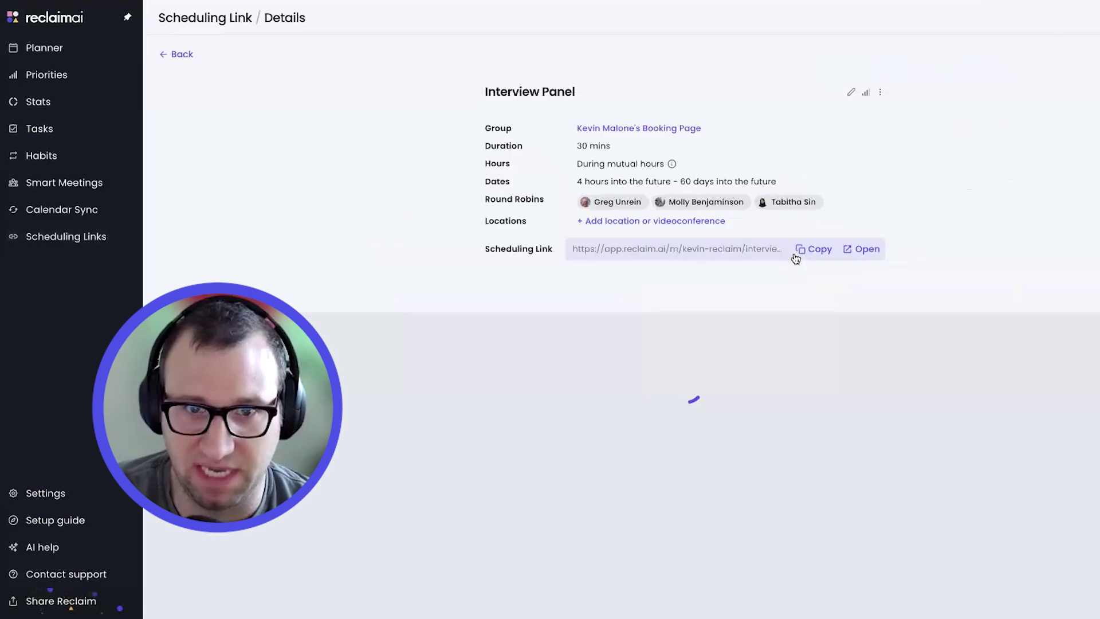
pyautogui.click(852, 93)
pyautogui.scroll(-3, 684, 309)
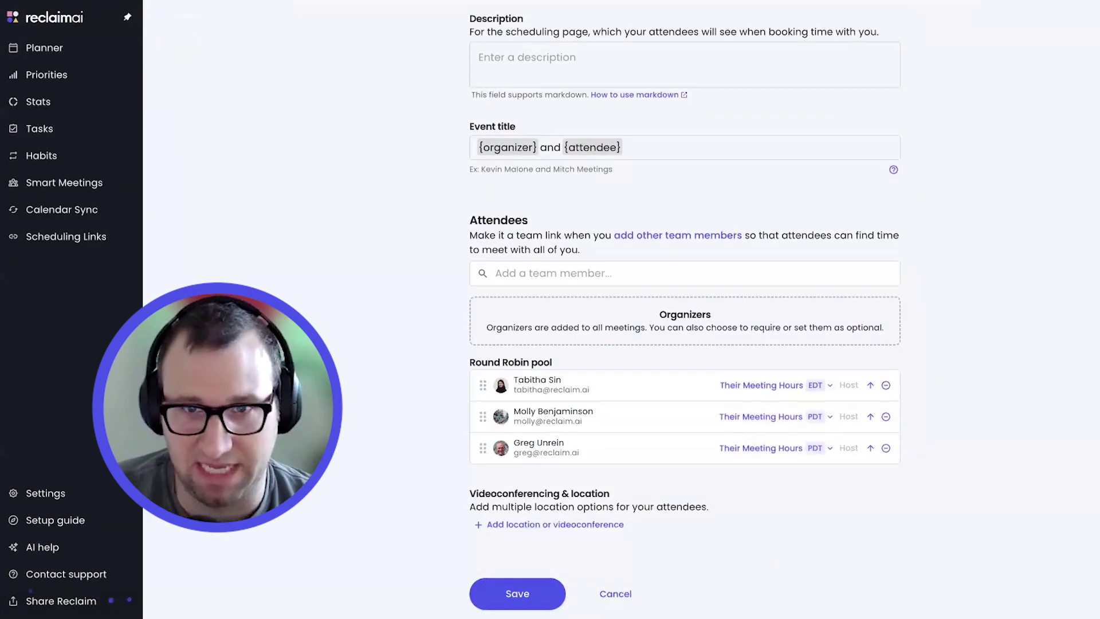
pyautogui.scroll(3, 685, 309)
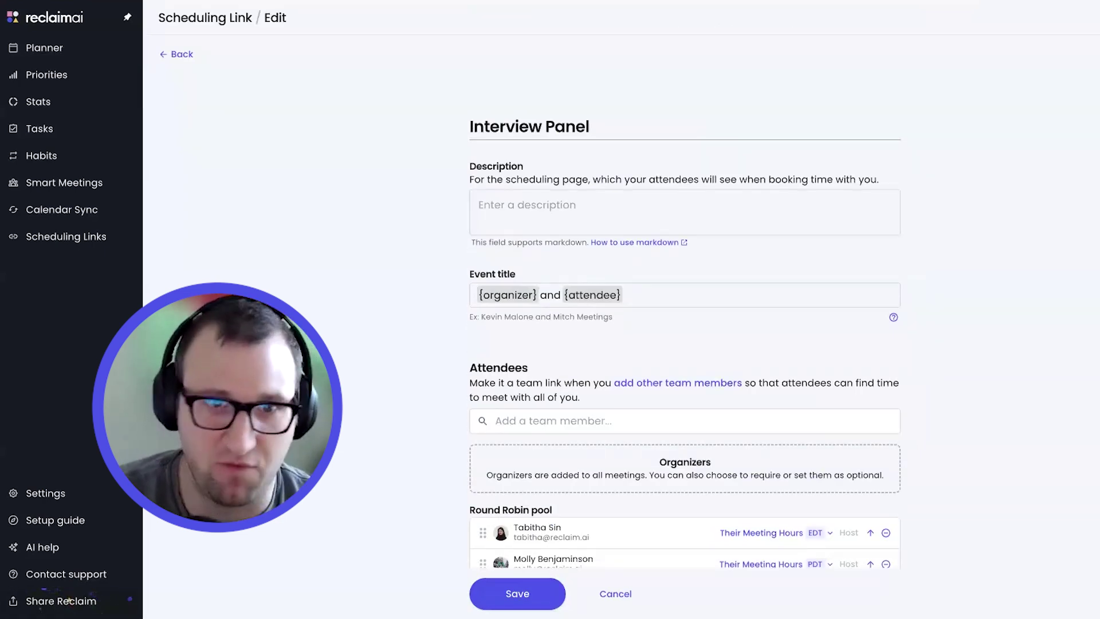
pyautogui.click(173, 54)
pyautogui.click(172, 54)
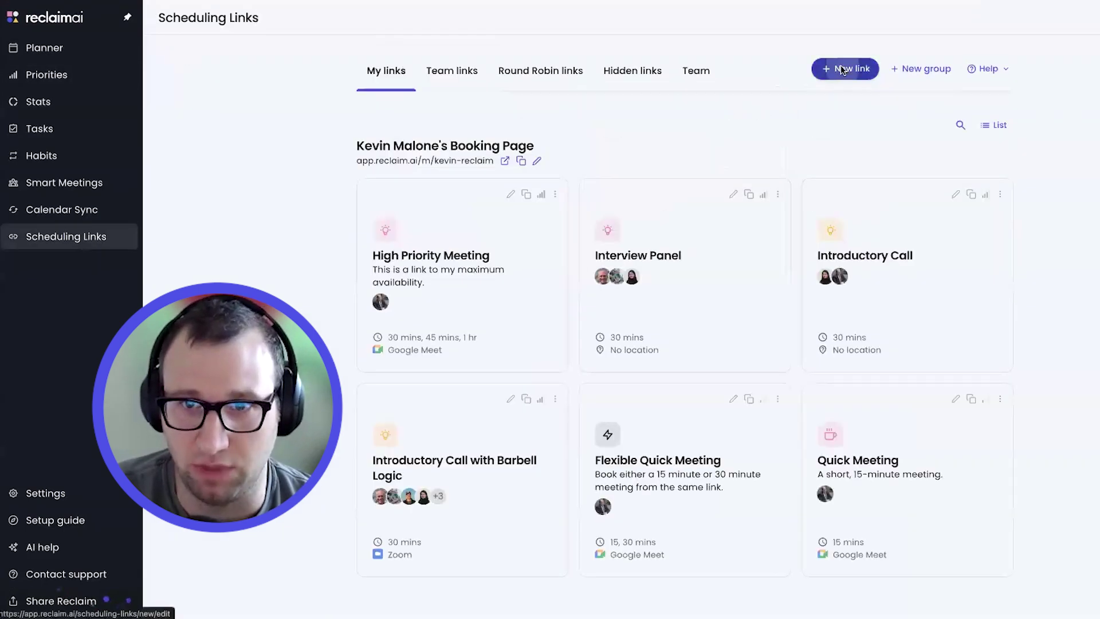
# Start a new scheduling link, look over its form, then abandon it
pyautogui.click(842, 70)
pyautogui.scroll(-5, 710, 322)
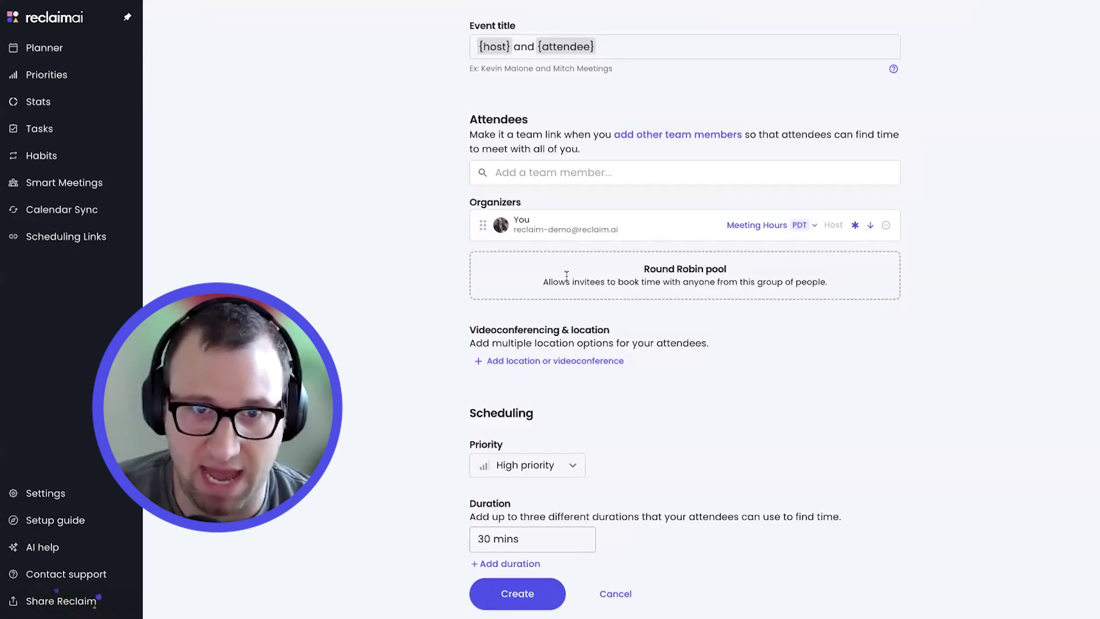
pyautogui.scroll(5, 385, 352)
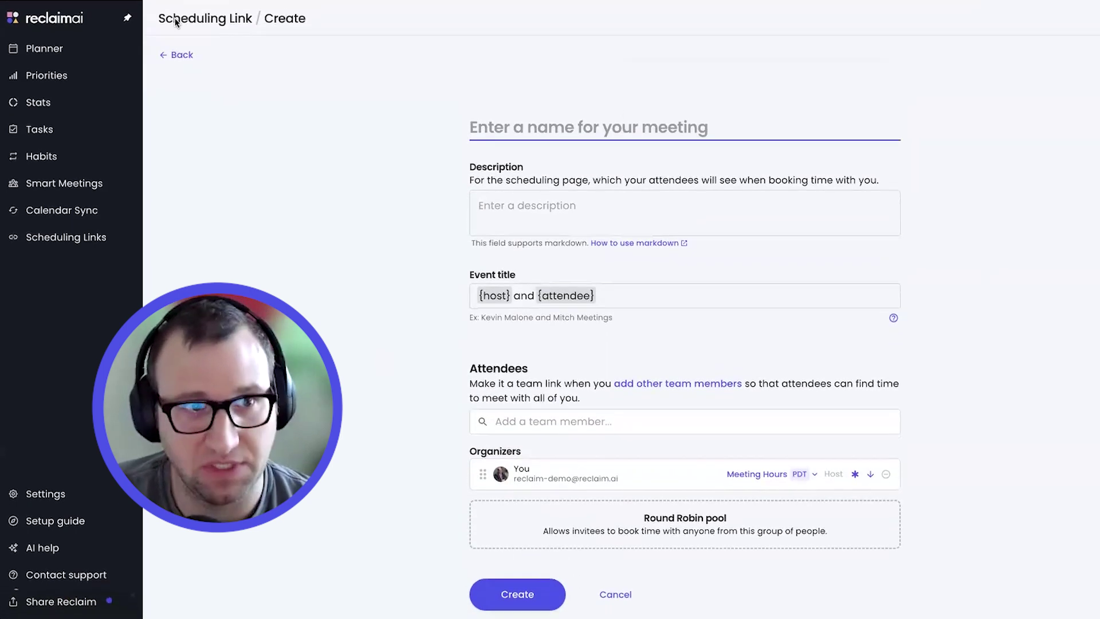
pyautogui.click(175, 22)
# Reopen the Interview Panel link's edit form and check its title field
pyautogui.click(712, 287)
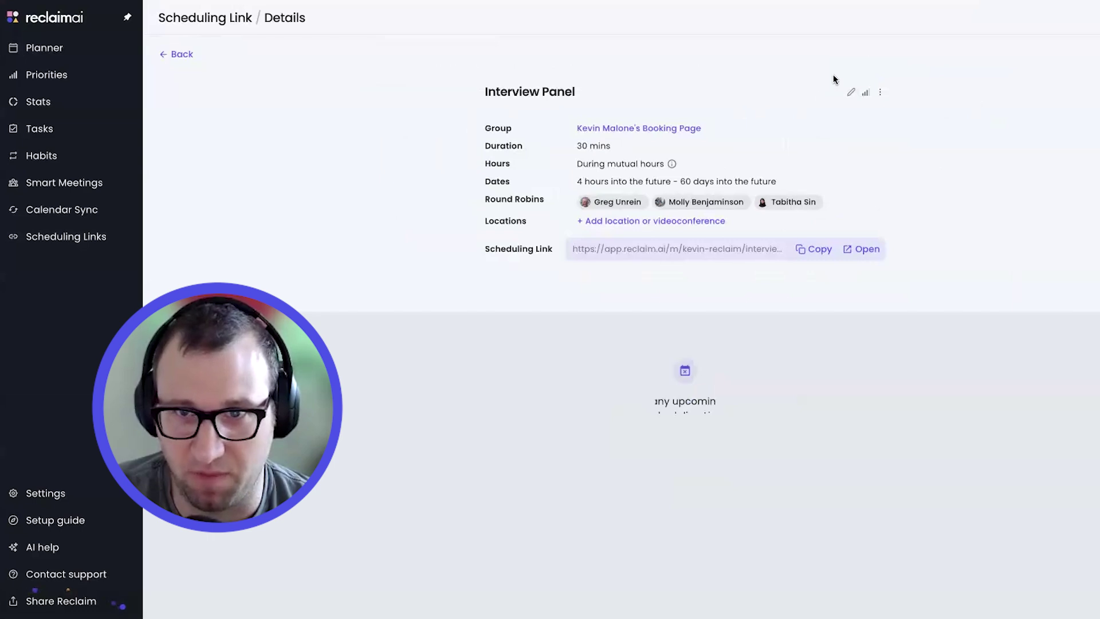
pyautogui.click(851, 92)
pyautogui.scroll(-1, 991, 293)
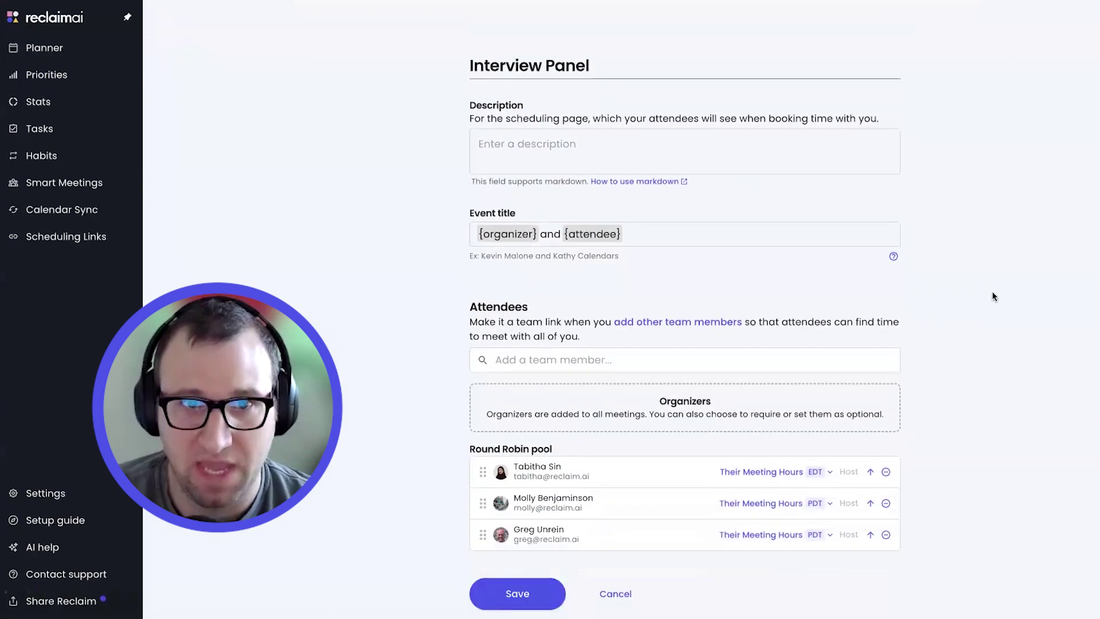
pyautogui.scroll(1, 992, 292)
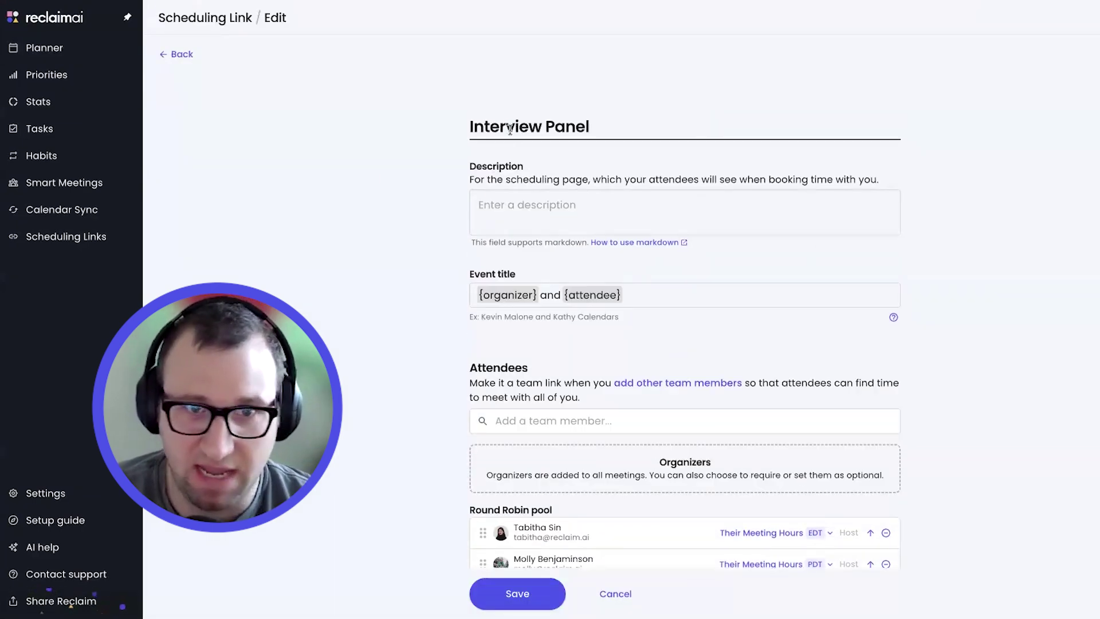
pyautogui.moveTo(470, 127); pyautogui.dragTo(626, 130)
pyautogui.click(703, 135)
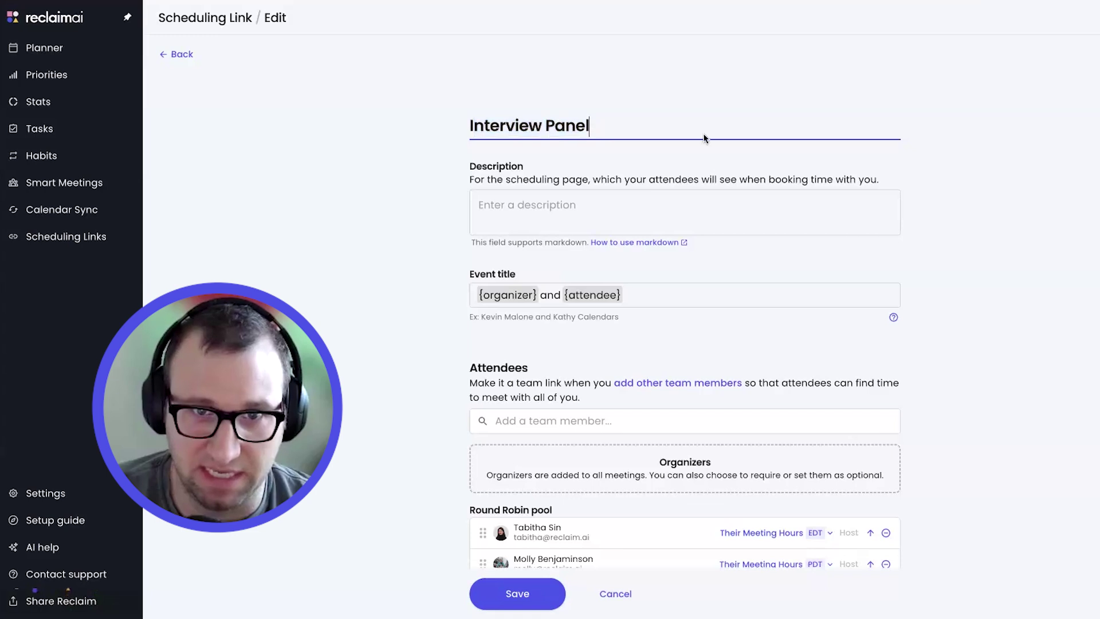
# Review the Event title and Scheduling fields, then scroll back up to Attendees
pyautogui.scroll(-1, 682, 251)
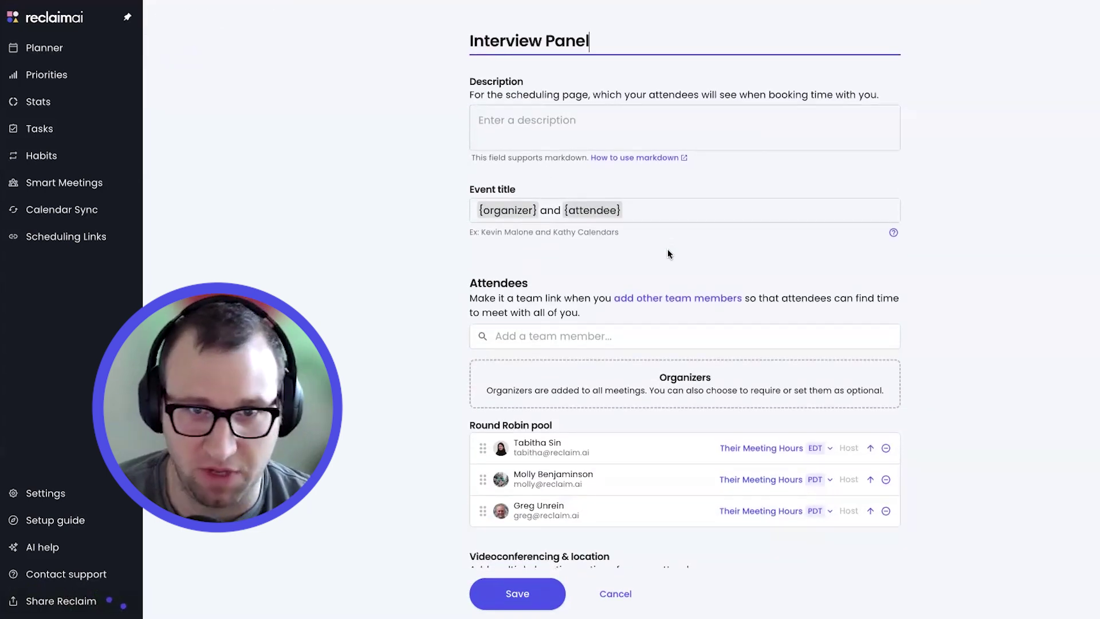
pyautogui.scroll(-1, 668, 254)
pyautogui.moveTo(636, 183); pyautogui.dragTo(480, 185)
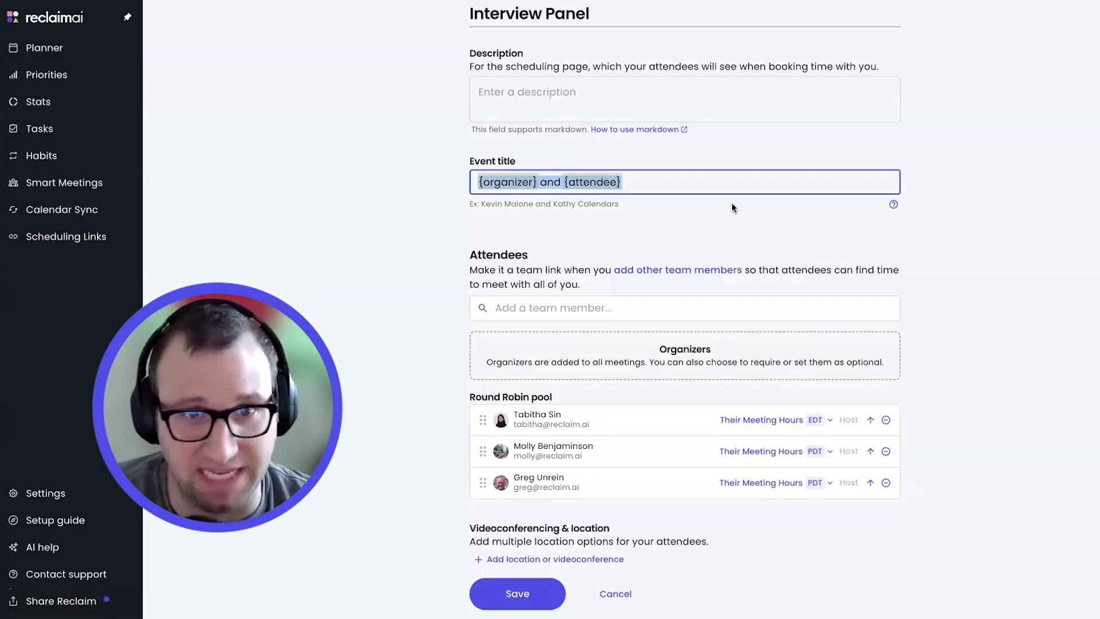
pyautogui.click(952, 222)
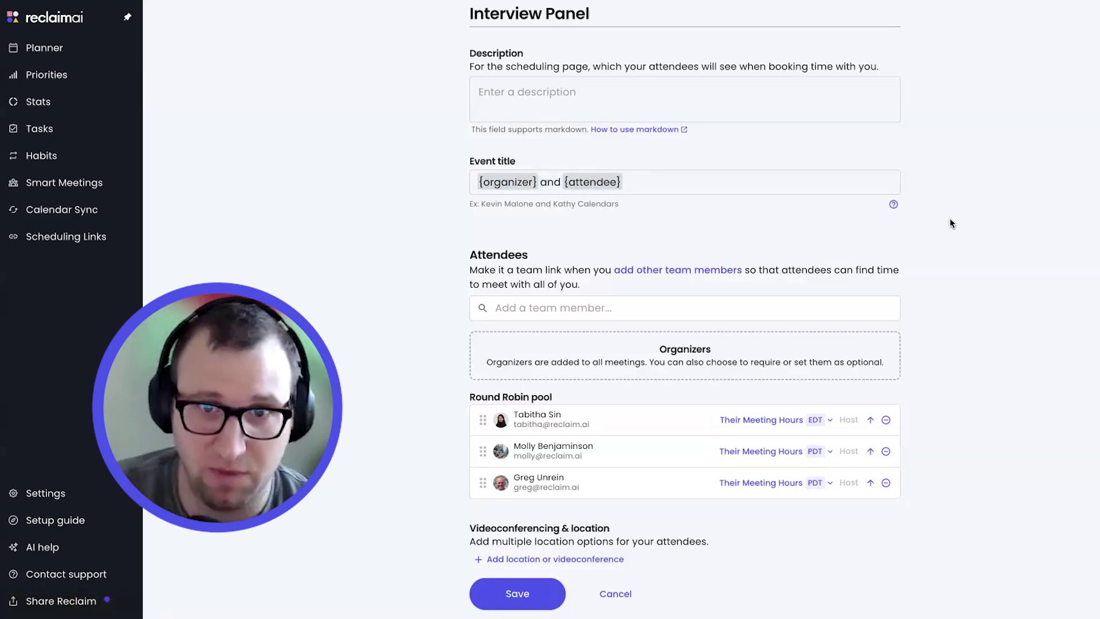
pyautogui.scroll(-2, 948, 224)
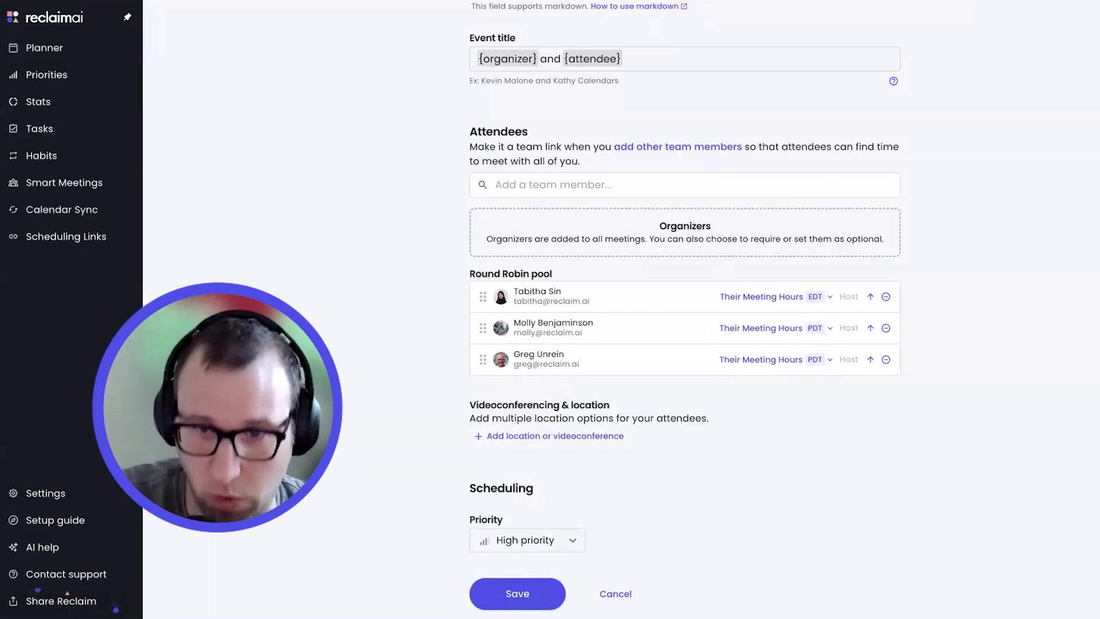
pyautogui.scroll(-3, 578, 470)
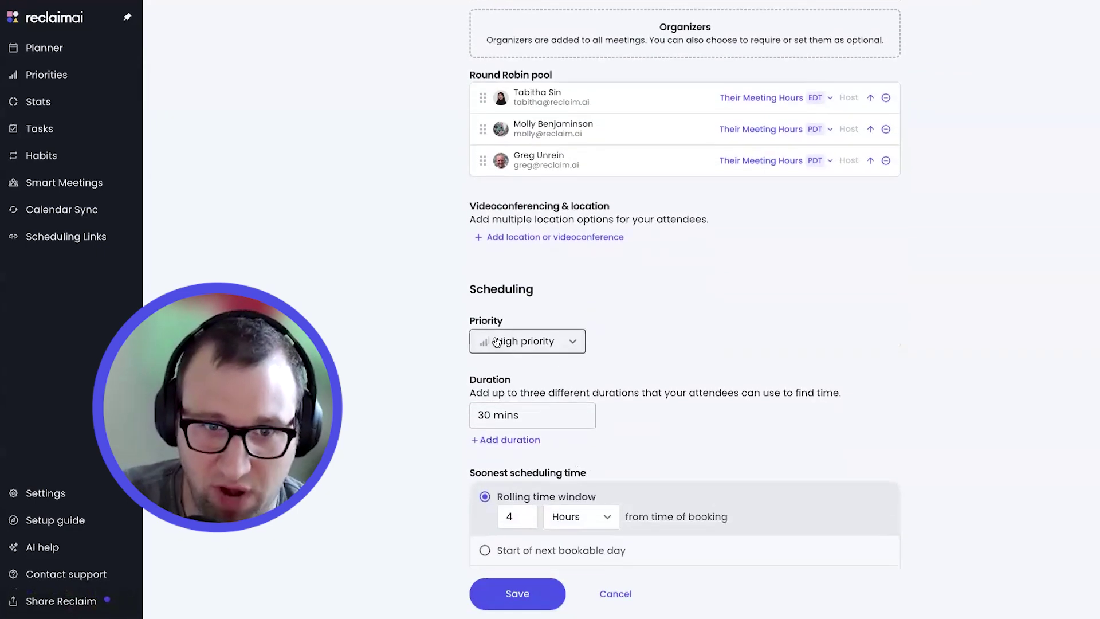
pyautogui.scroll(2, 866, 365)
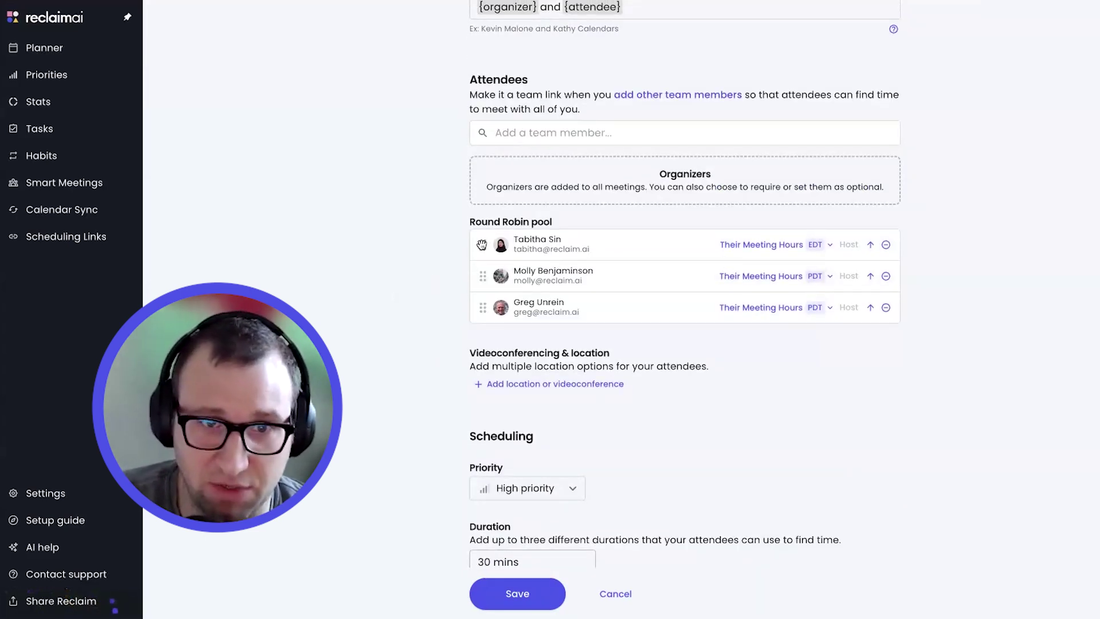
# Add a team member under Organizers and leave them optional, so the three pool members host
pyautogui.click(536, 130)
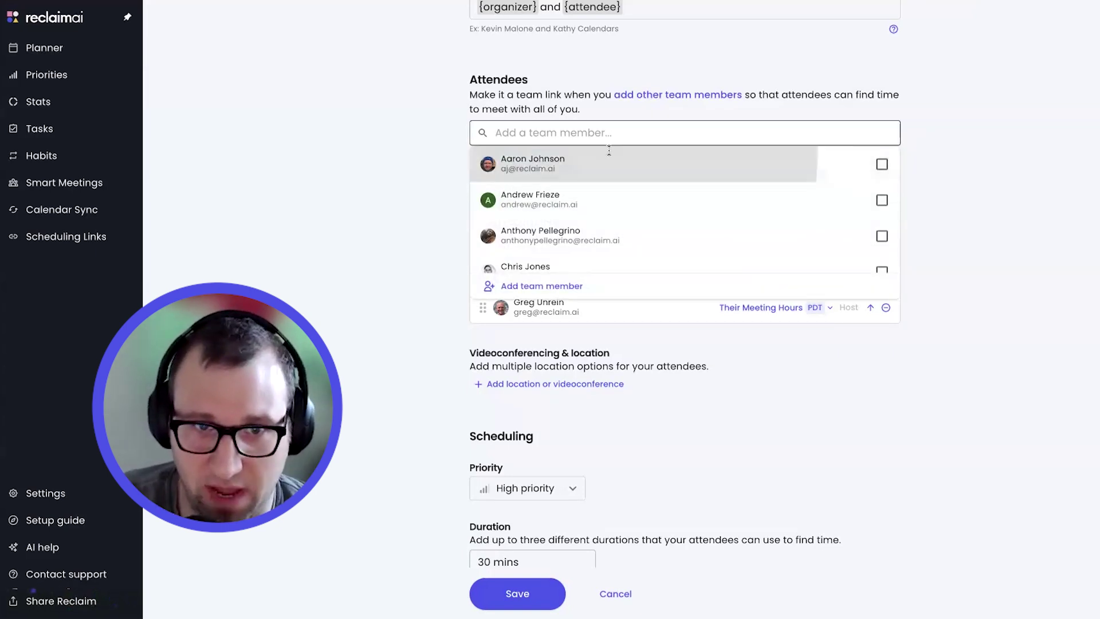
pyautogui.click(610, 159)
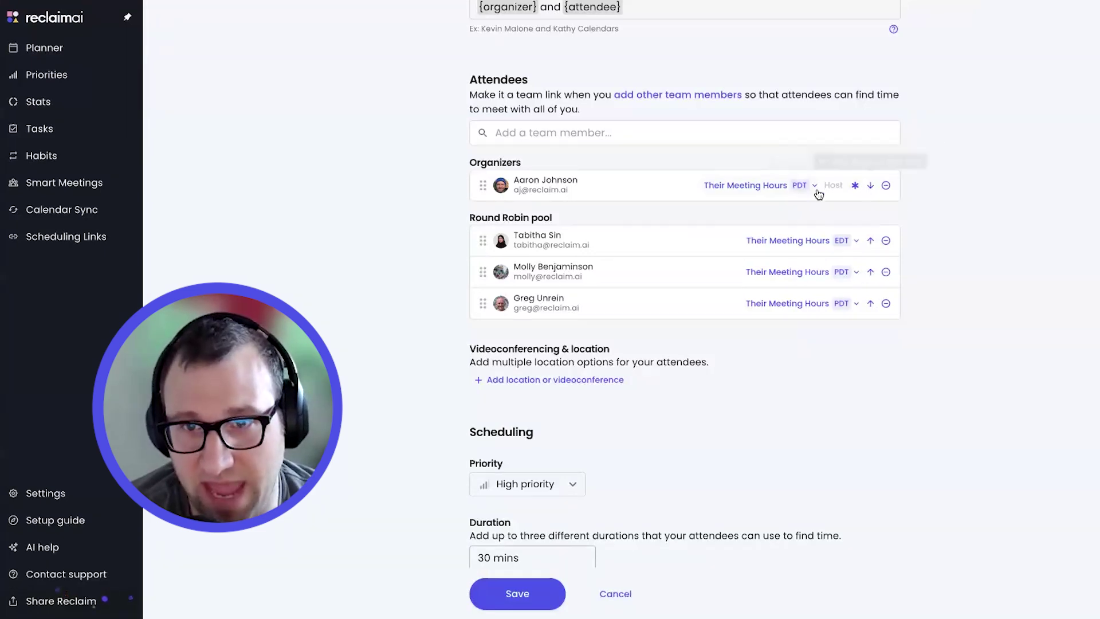
pyautogui.click(855, 186)
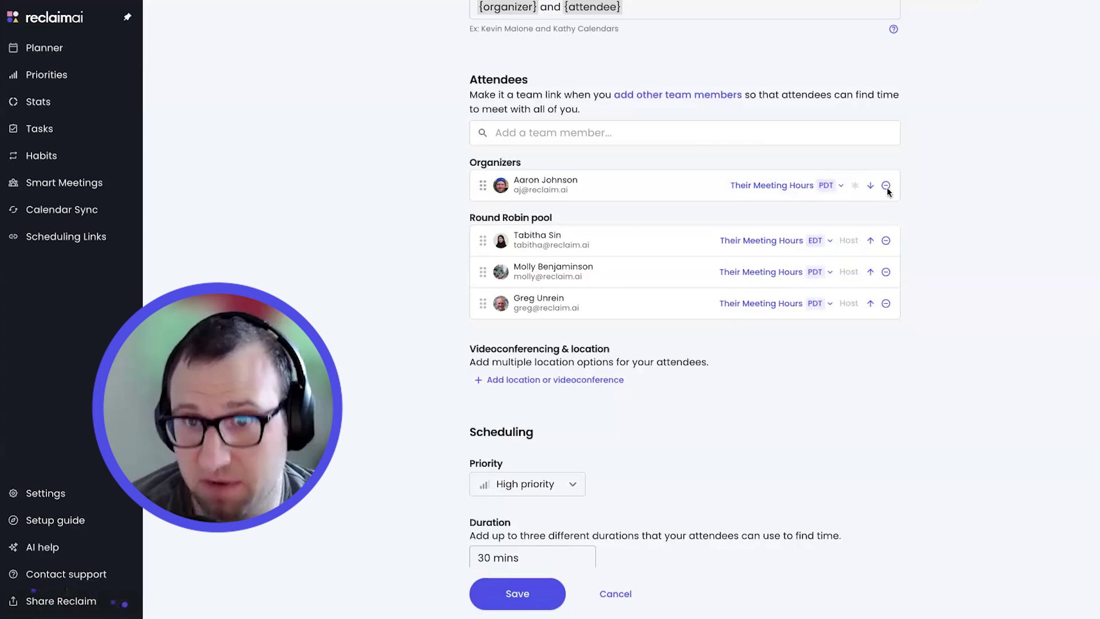
pyautogui.click(854, 186)
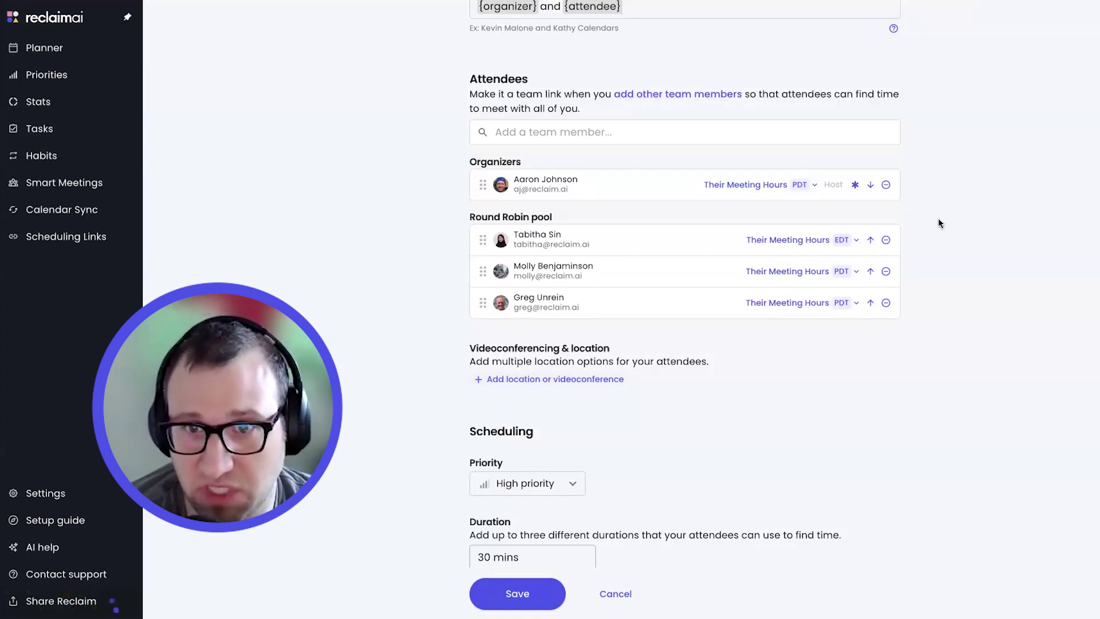
pyautogui.click(855, 185)
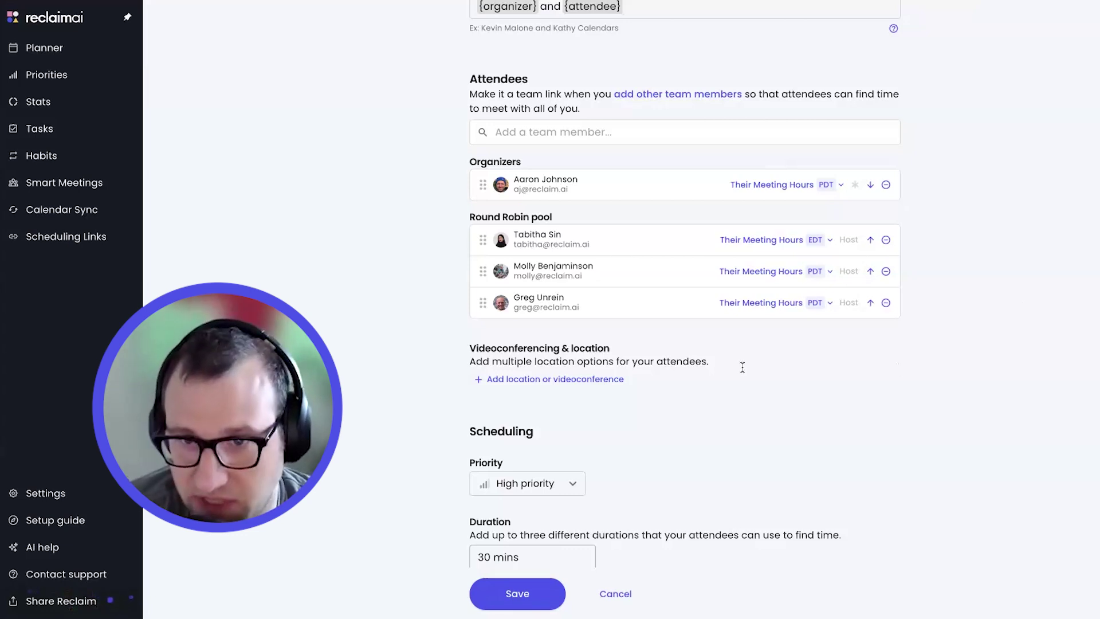
# Add Zoom, then Google Meet as locations, review other location types, and keep Zoom default
pyautogui.click(588, 379)
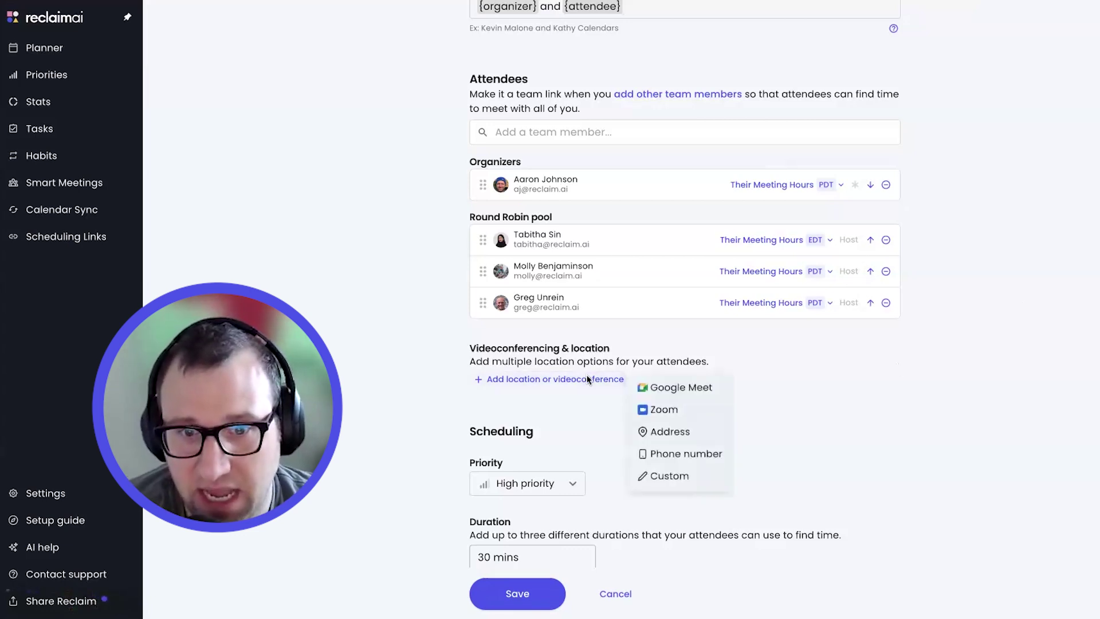
pyautogui.click(657, 409)
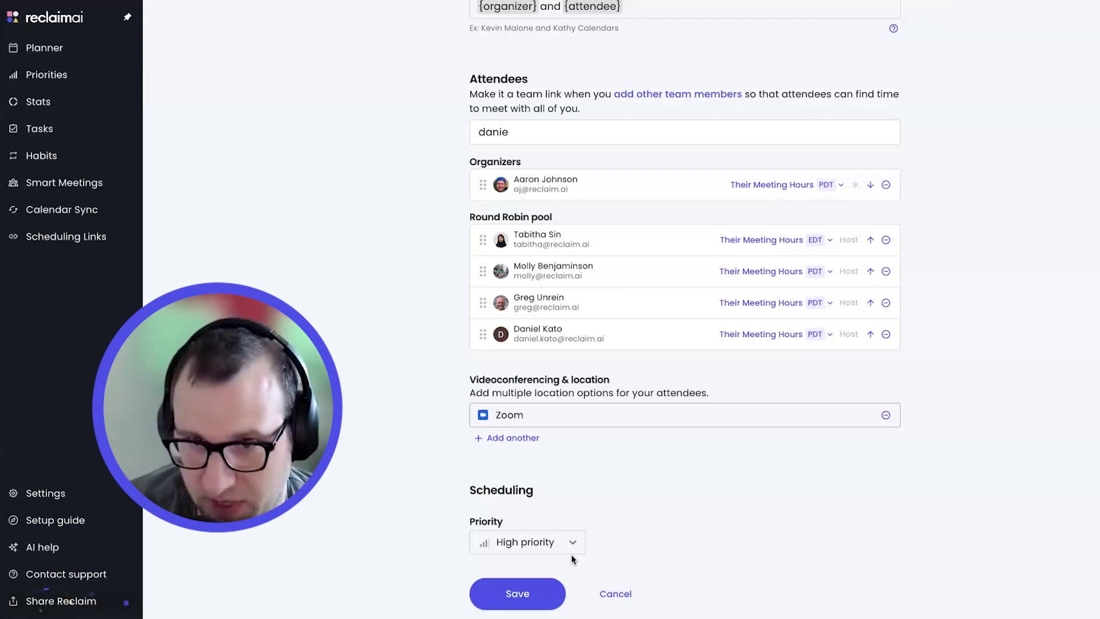
pyautogui.click(501, 439)
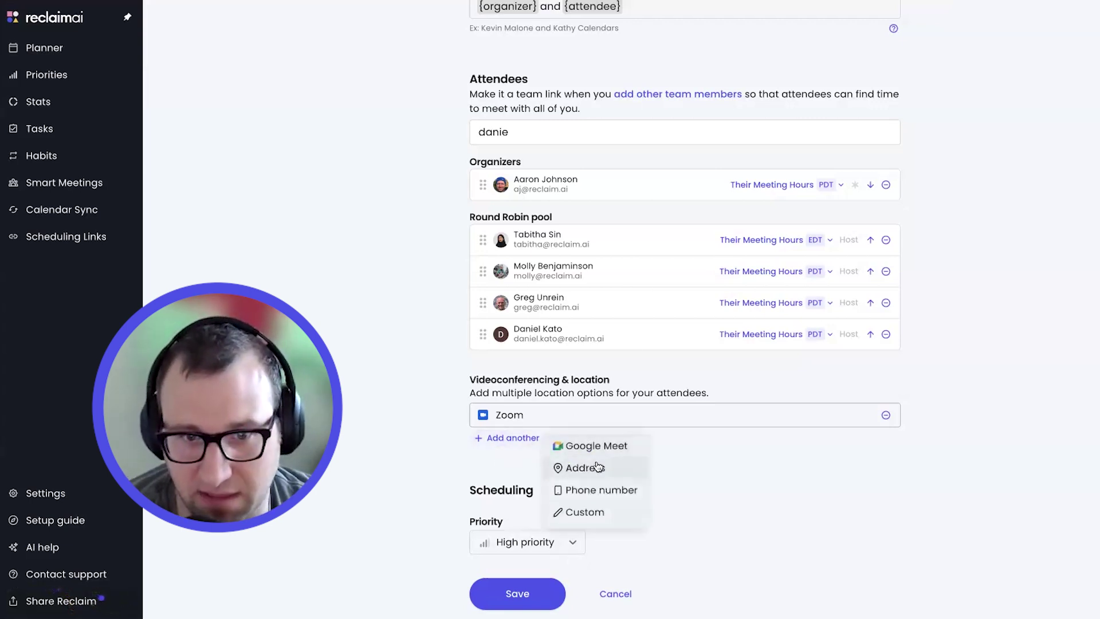
pyautogui.click(598, 446)
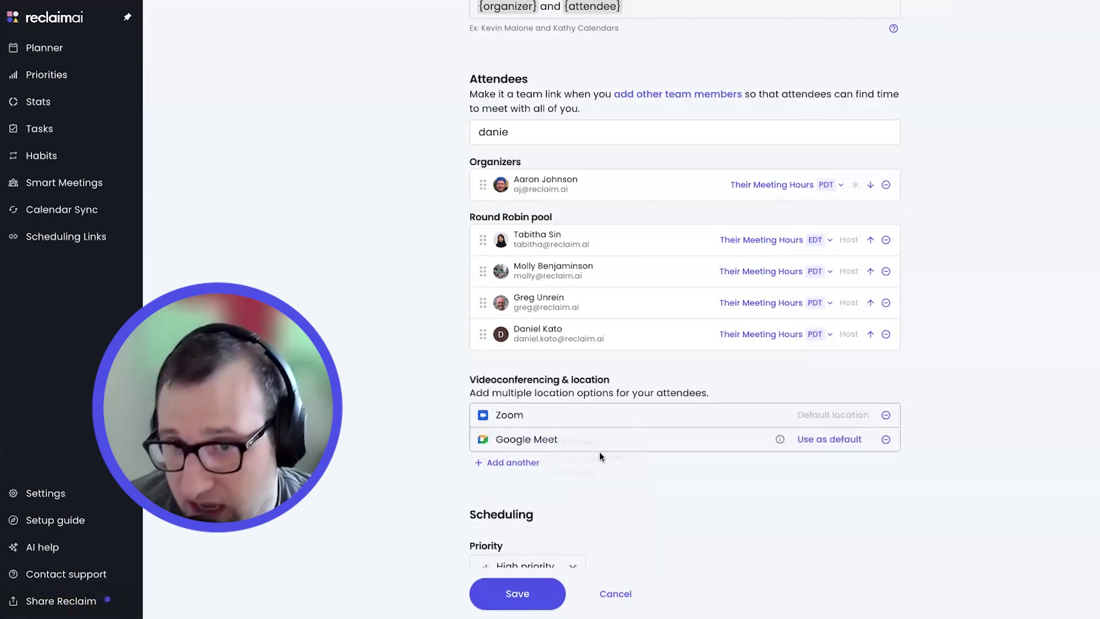
pyautogui.click(498, 462)
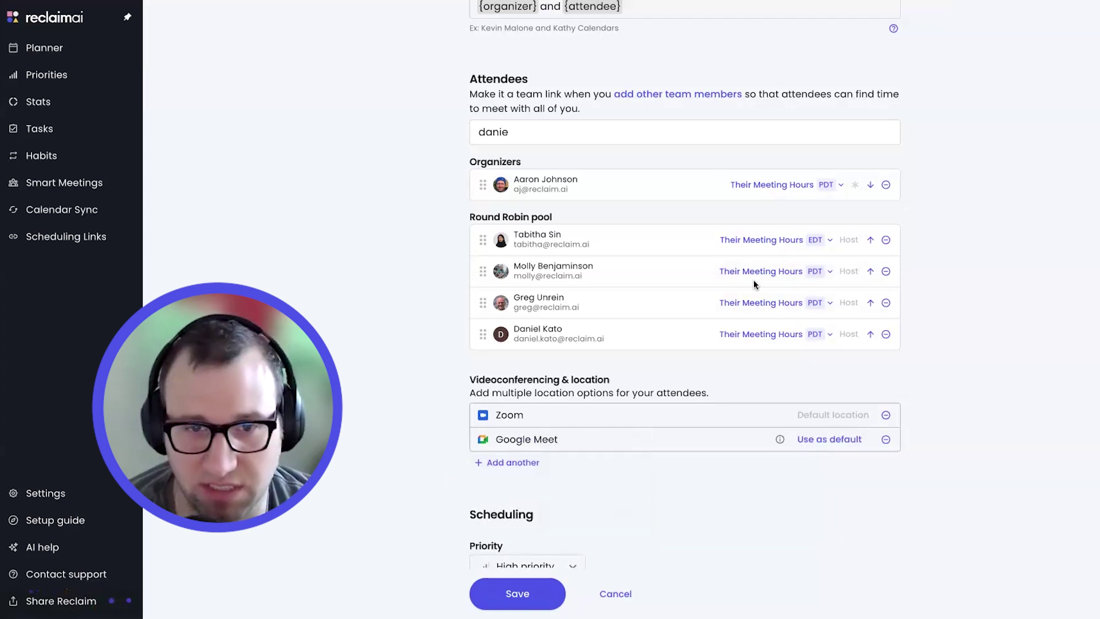
# Make Google Meet the default location and add a team member, found by name search, as organizer
pyautogui.click(841, 441)
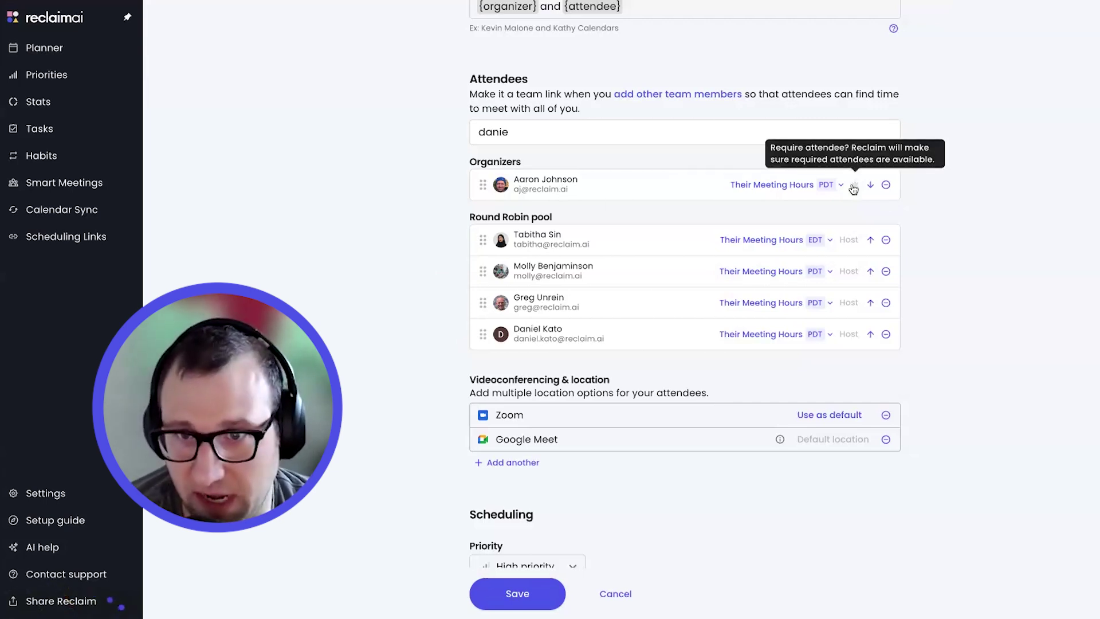
pyautogui.click(536, 131)
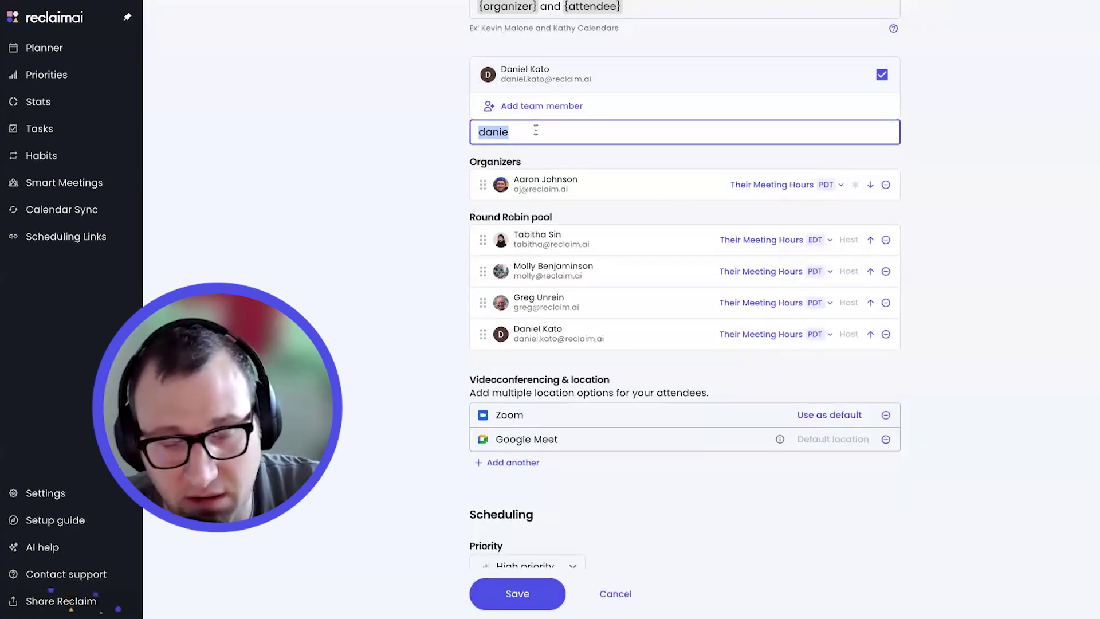
pyautogui.write('pat')
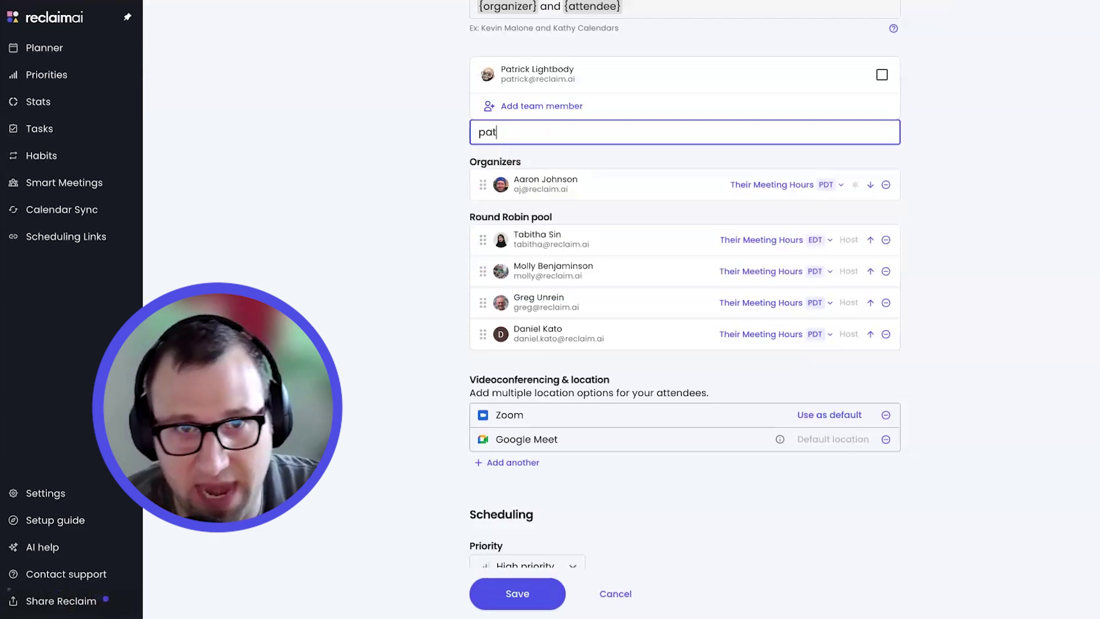
pyautogui.click(787, 96)
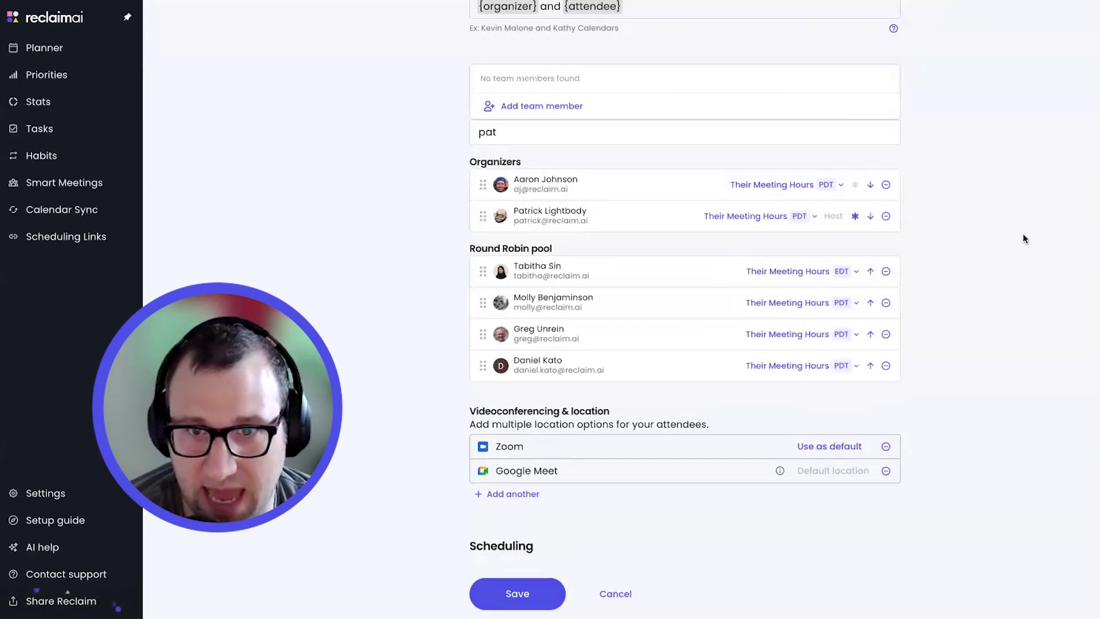
# Toggle the new organizer's asterisk so they become a required attendee and host
pyautogui.click(855, 217)
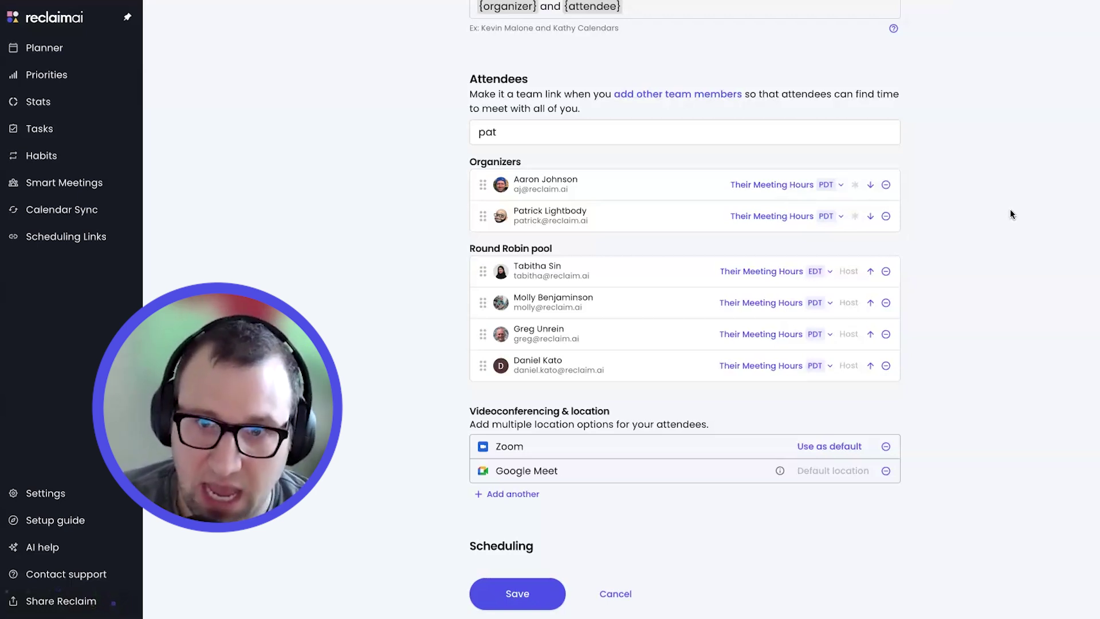
pyautogui.click(852, 217)
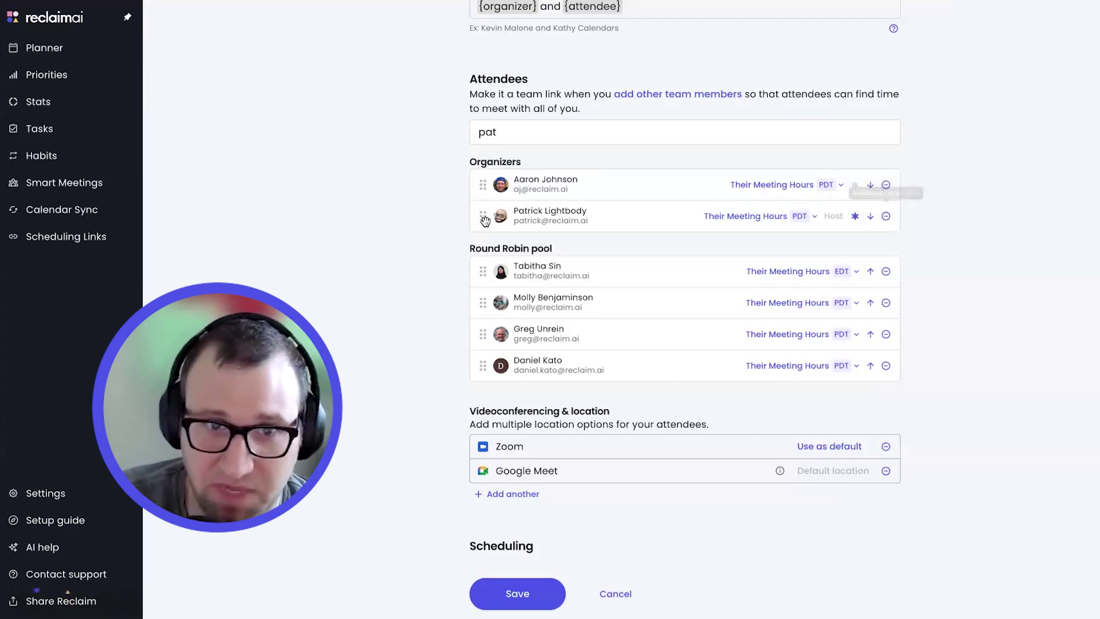
# Drag both organizer rows down into the Round Robin pool, making six pooled hosts
pyautogui.moveTo(483, 216); pyautogui.dragTo(484, 367)
pyautogui.moveTo(484, 184); pyautogui.dragTo(497, 337)
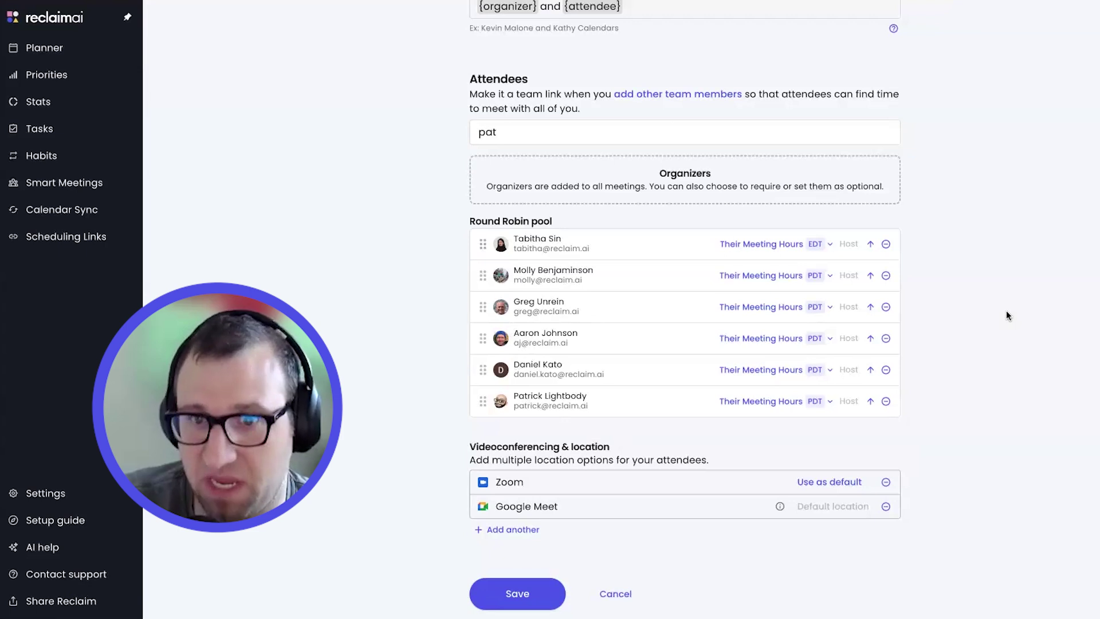
pyautogui.scroll(-5, 991, 310)
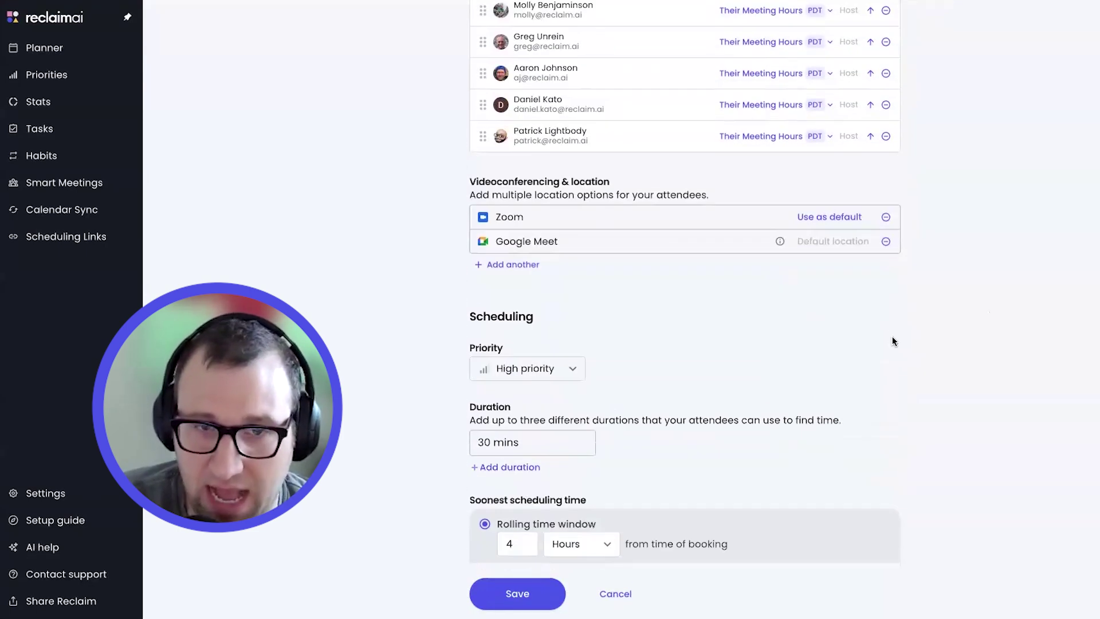
# Change the Interview Panel link's Priority dropdown from High to Critical
pyautogui.scroll(1, 554, 299)
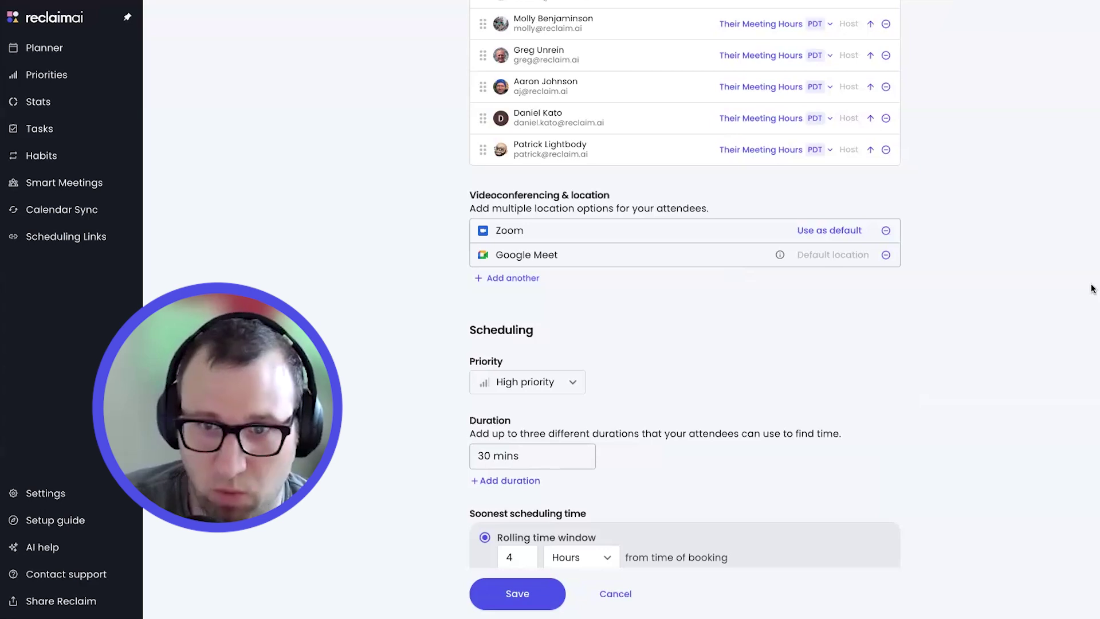
pyautogui.scroll(3, 1093, 288)
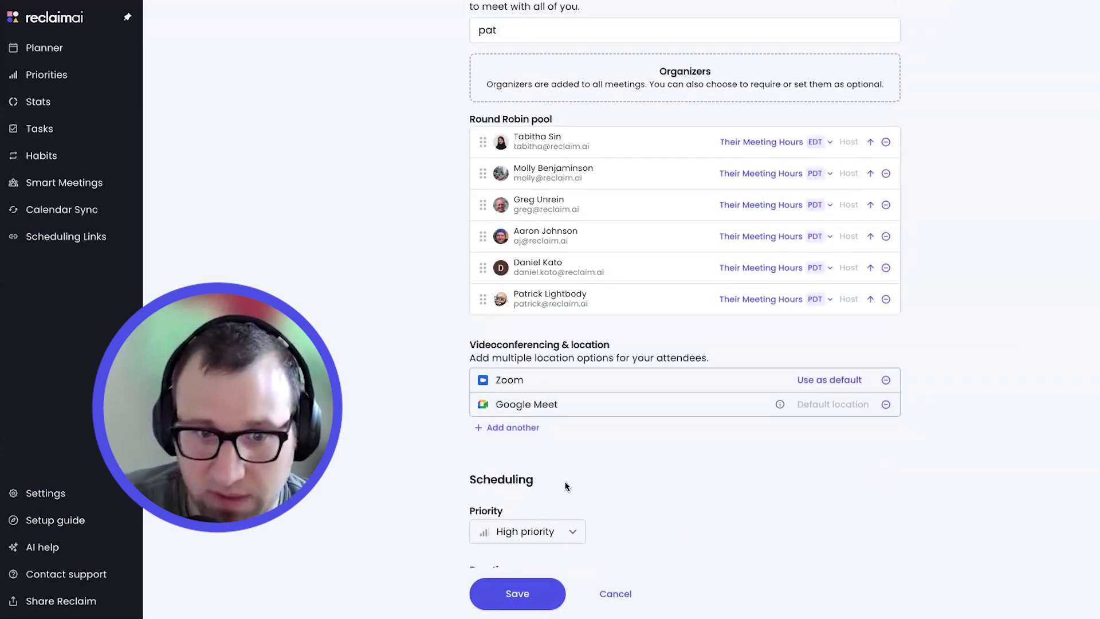
pyautogui.scroll(-2, 565, 480)
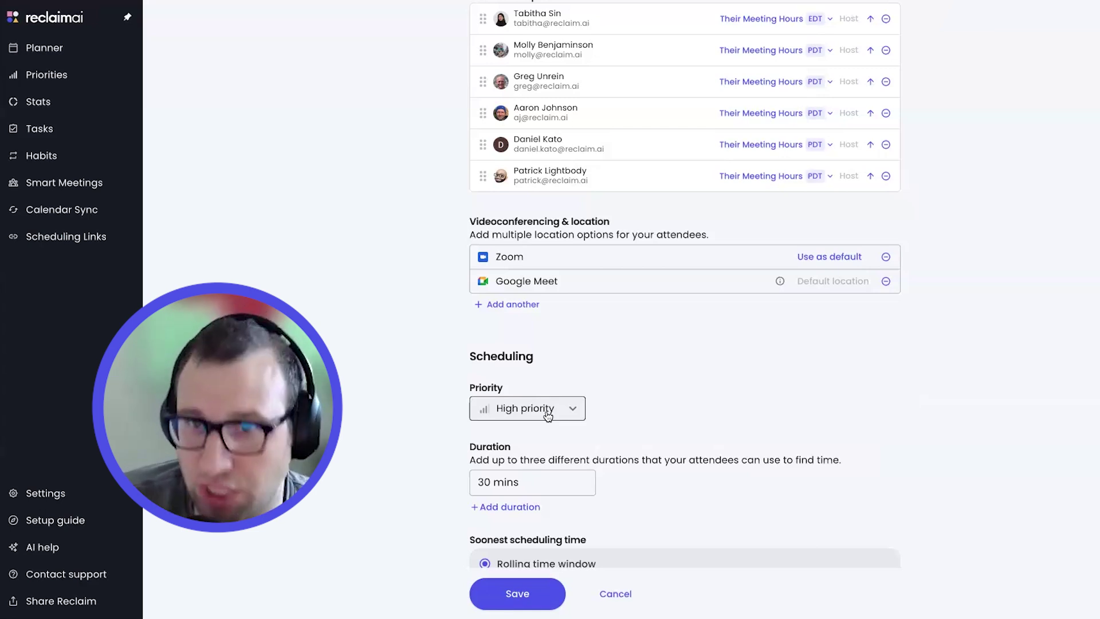
pyautogui.click(548, 415)
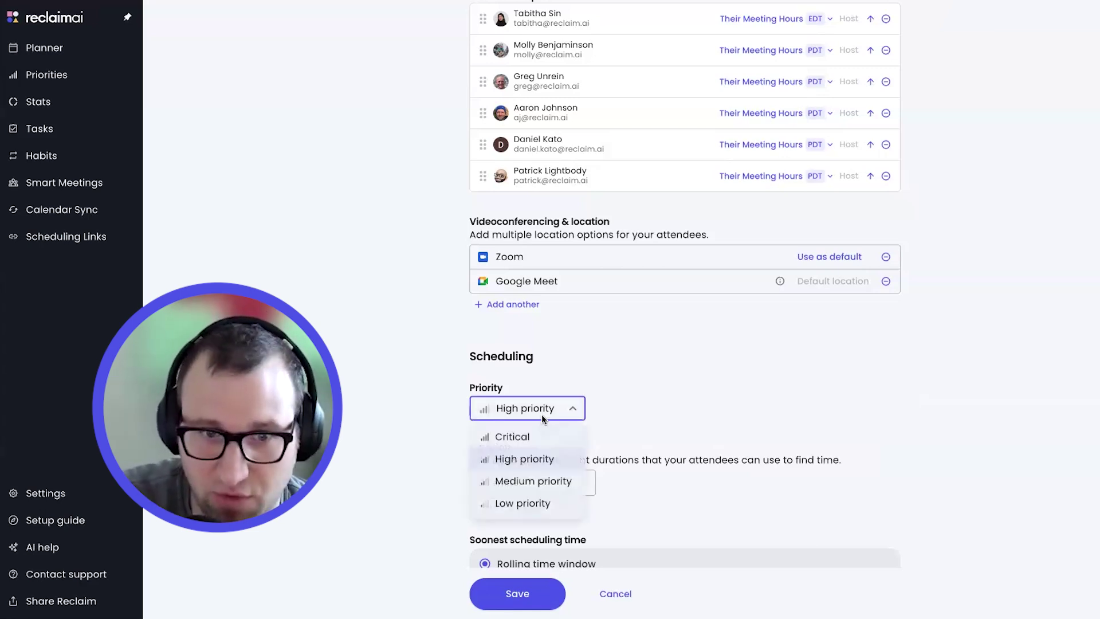
pyautogui.click(519, 437)
pyautogui.scroll(2, 1012, 361)
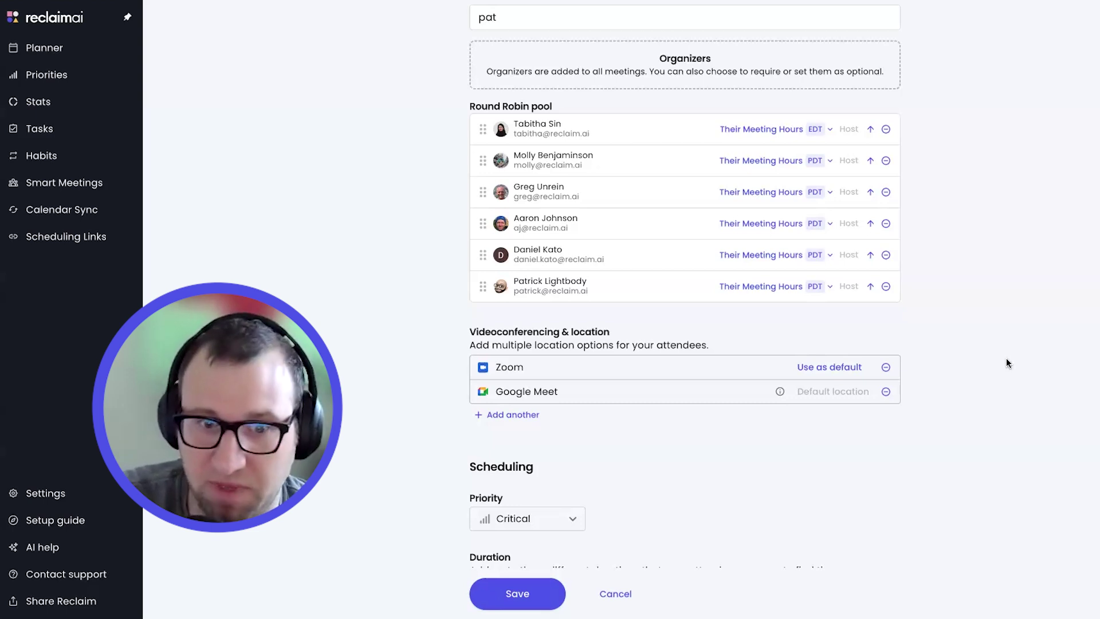
pyautogui.scroll(-8, 1007, 359)
pyautogui.scroll(-15, 1003, 361)
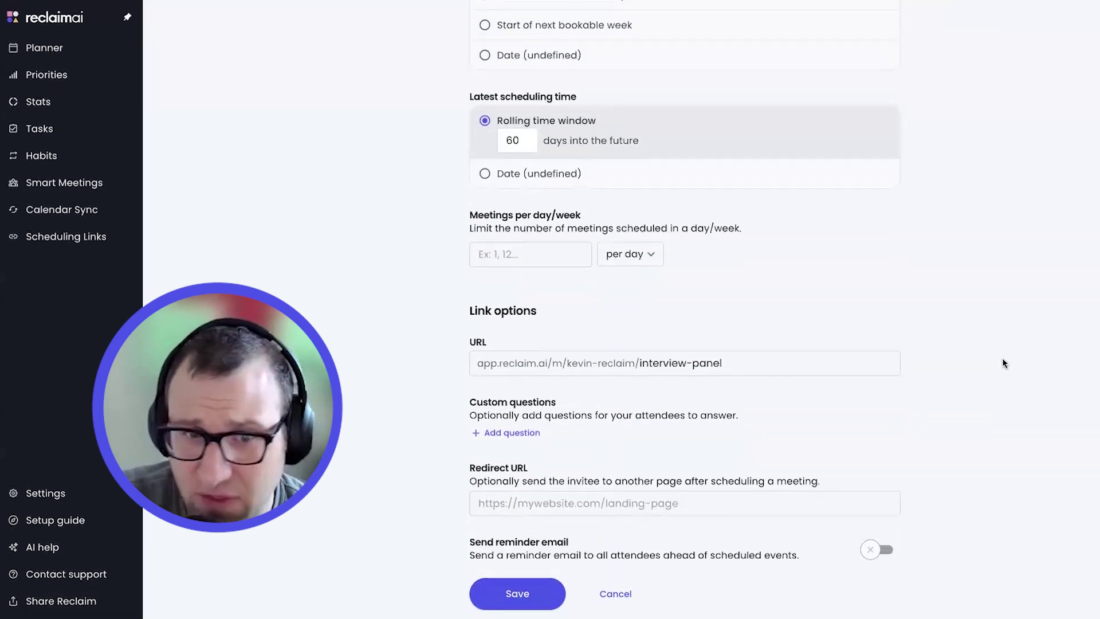
pyautogui.scroll(-3, 1002, 362)
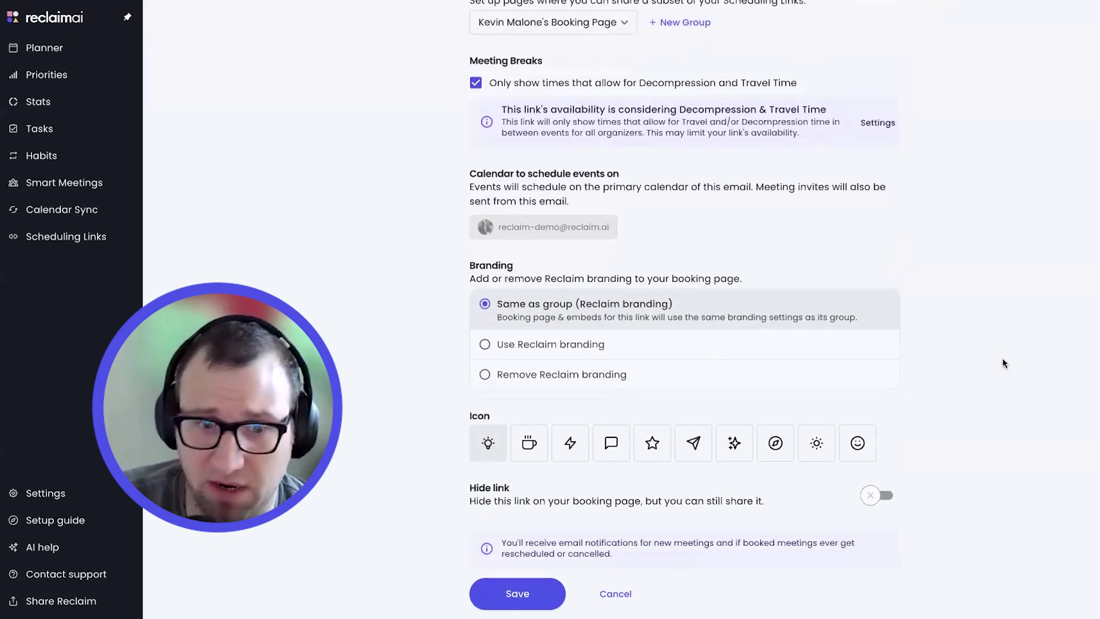
pyautogui.scroll(3, 1002, 362)
pyautogui.scroll(13, 1003, 362)
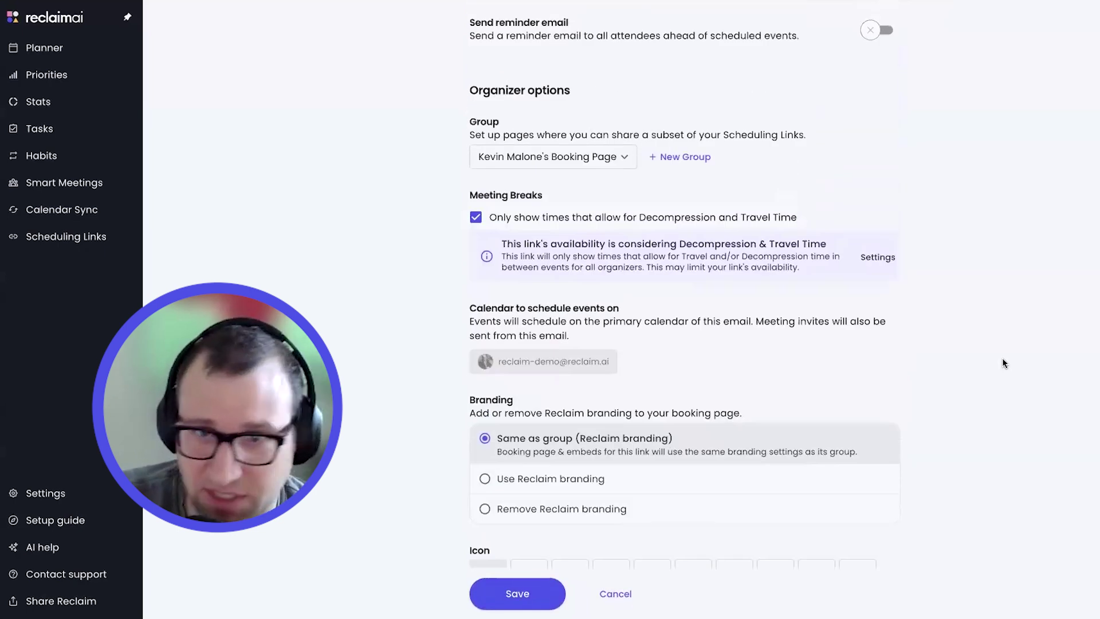
pyautogui.scroll(11, 1002, 362)
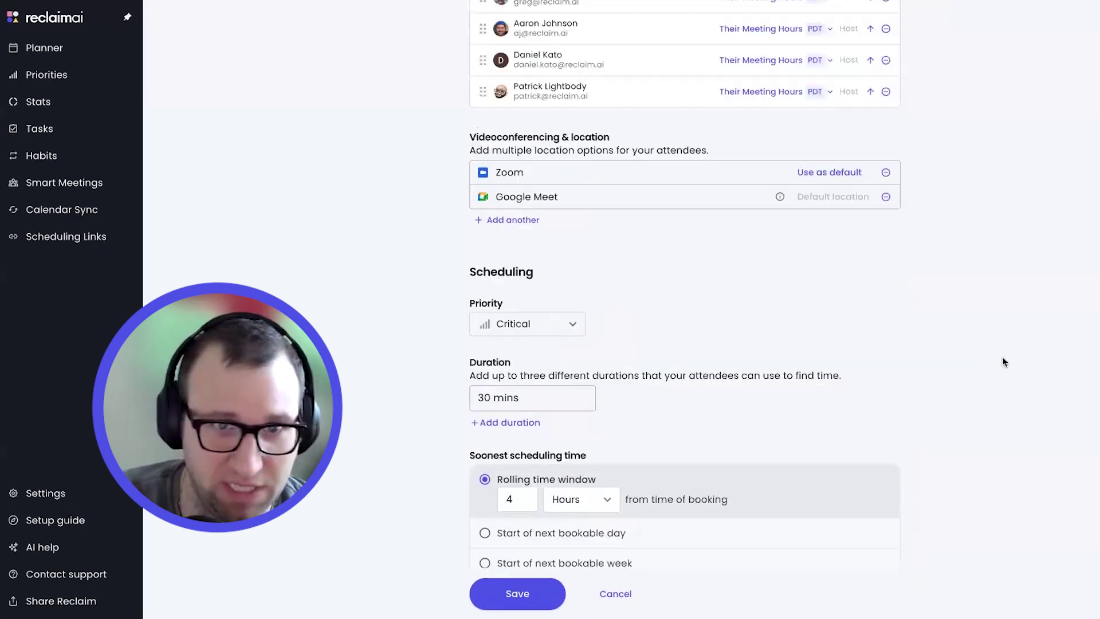
pyautogui.scroll(1, 1001, 363)
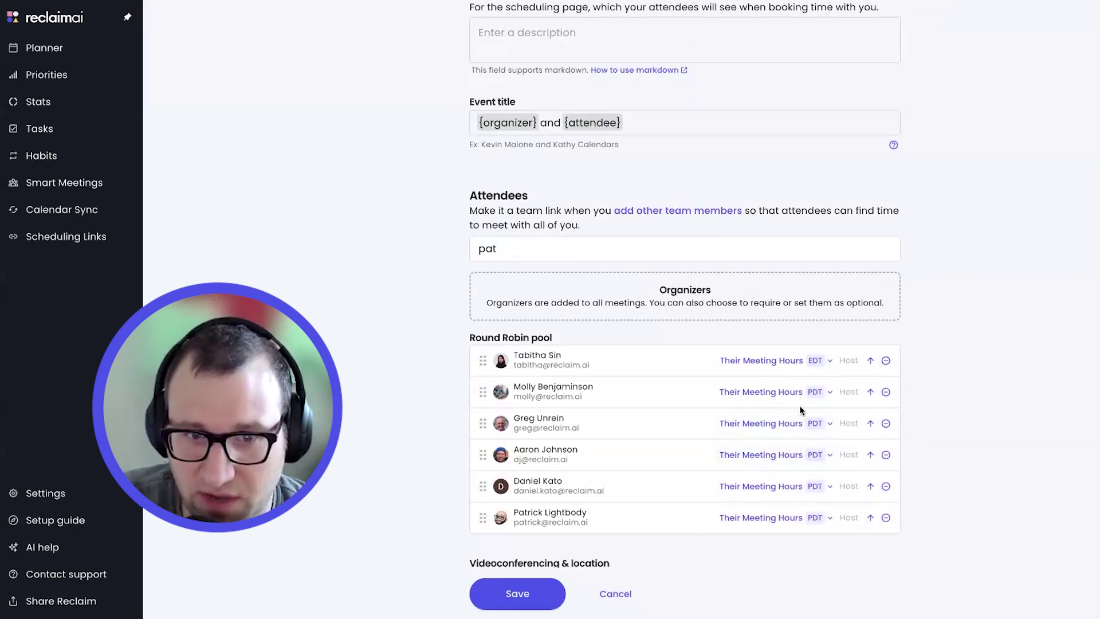
pyautogui.scroll(3, 805, 231)
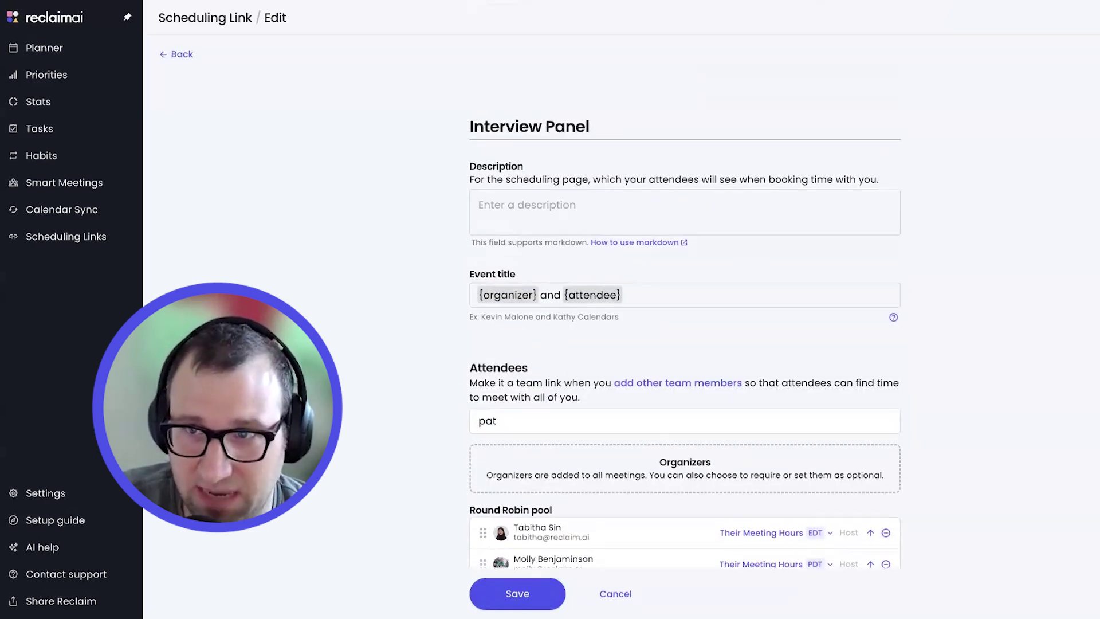
pyautogui.scroll(-6, 1028, 389)
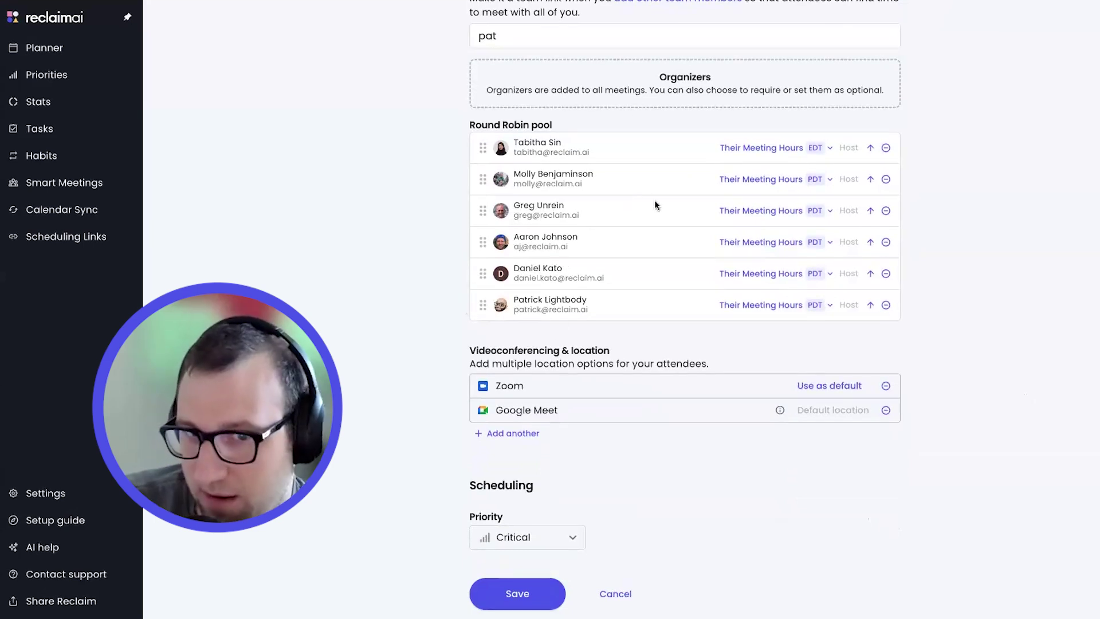
pyautogui.scroll(2, 573, 223)
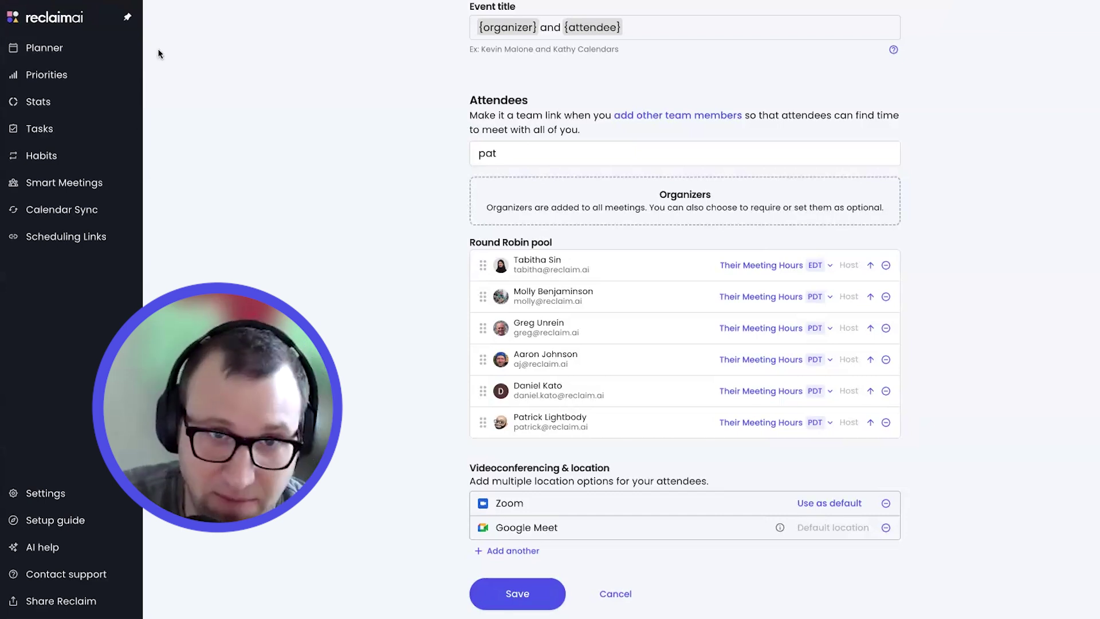
pyautogui.doubleClick(514, 154)
# Search 'reclaim', add your own account as organizer, then remove it, keeping six pool members
pyautogui.write('reclaim')
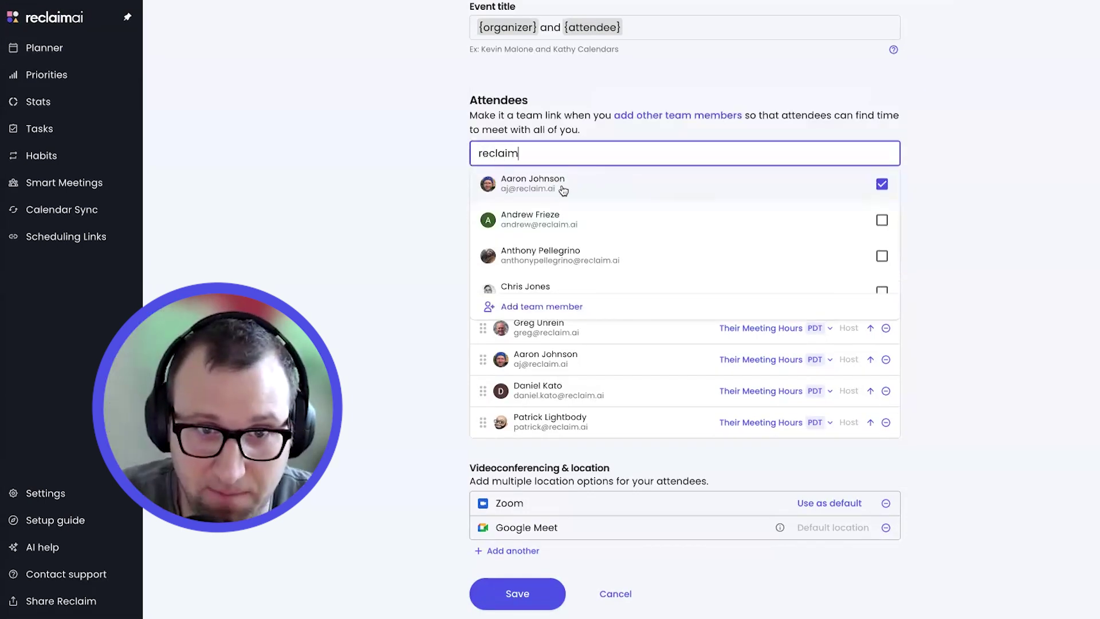
pyautogui.scroll(-5, 560, 195)
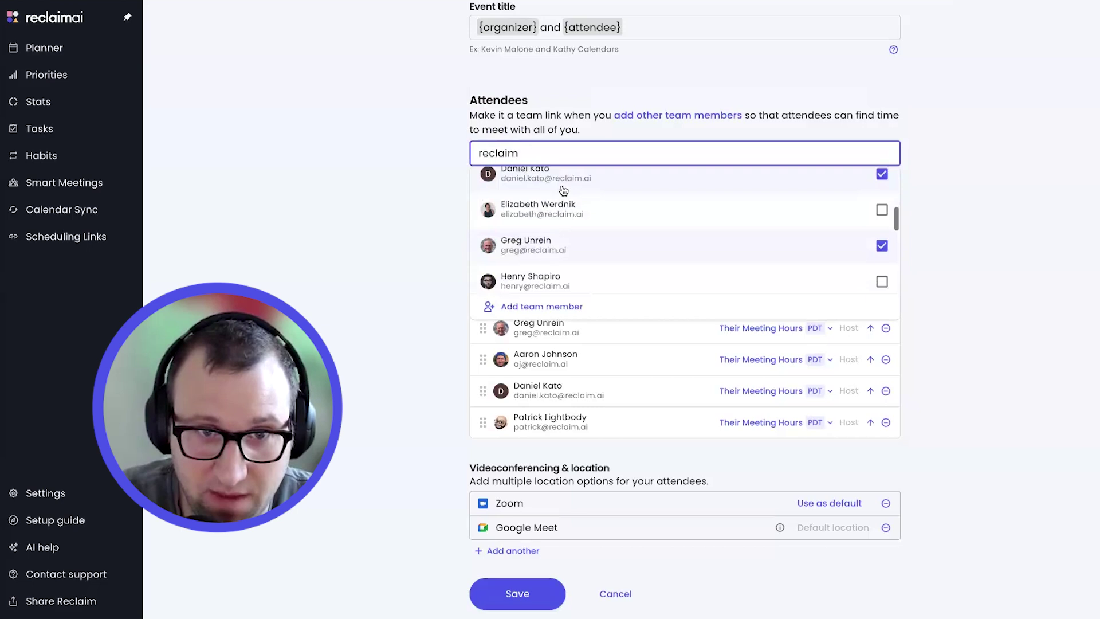
pyautogui.scroll(-6, 562, 201)
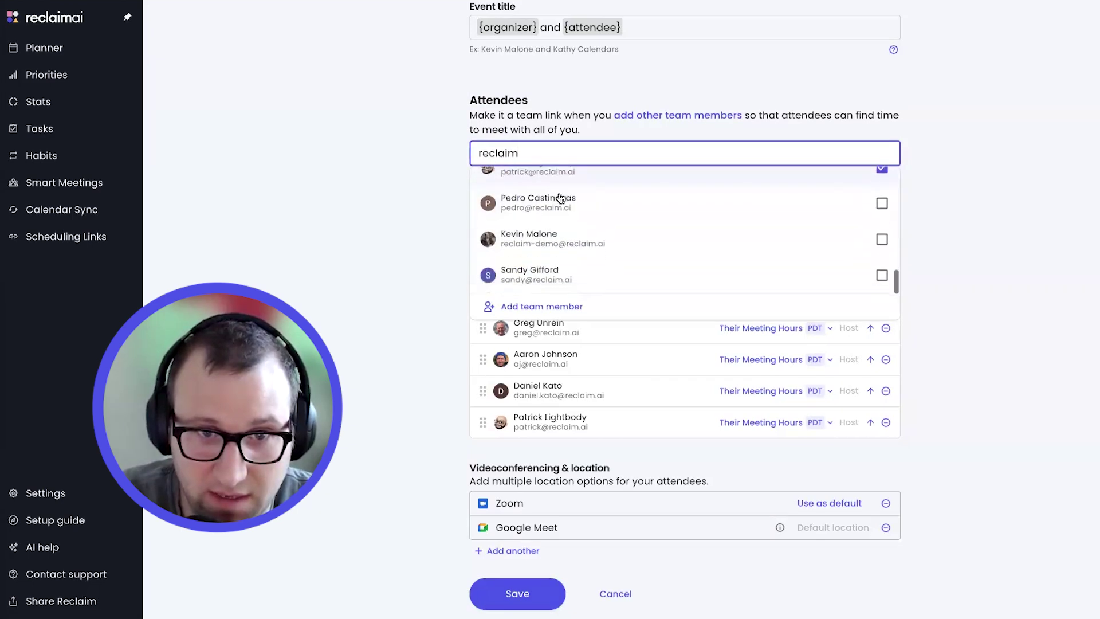
pyautogui.scroll(2, 586, 240)
pyautogui.click(634, 236)
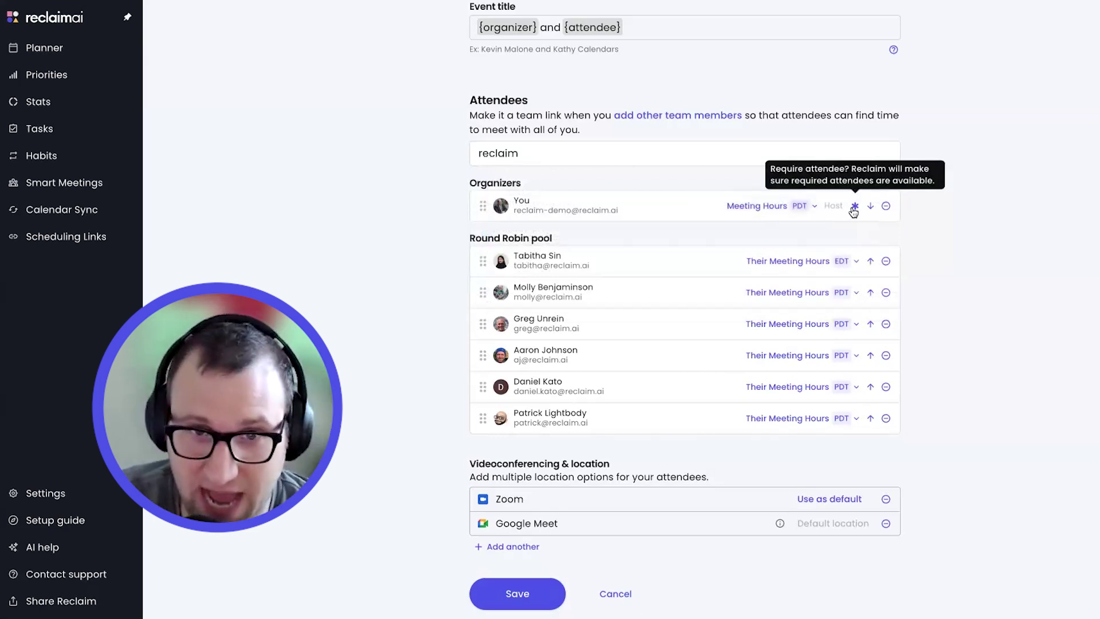
pyautogui.click(885, 206)
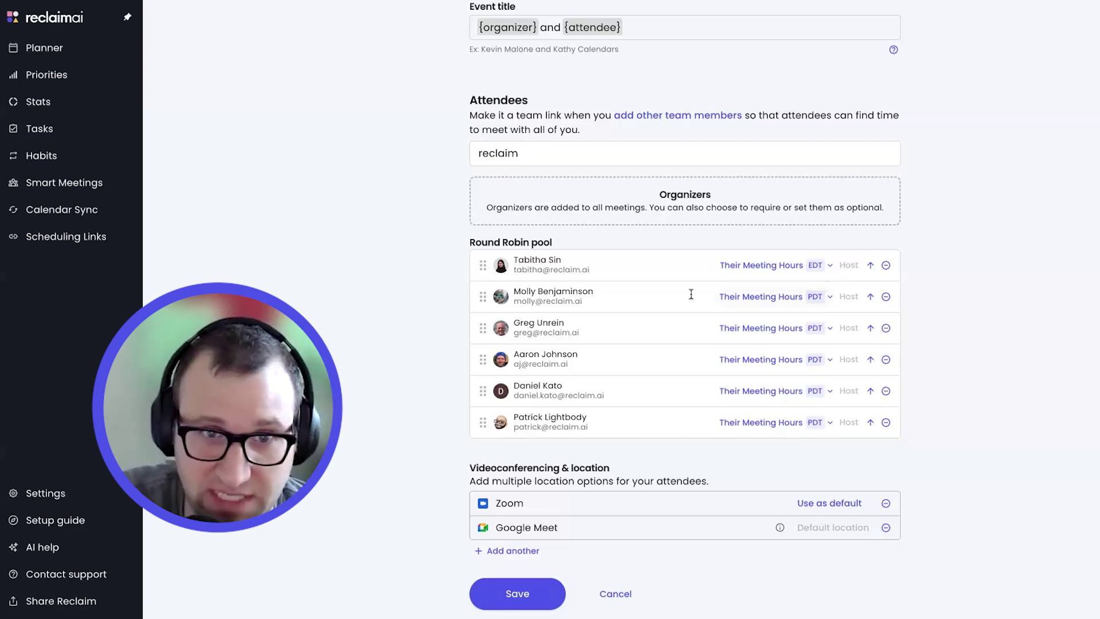
pyautogui.moveTo(480, 263); pyautogui.dragTo(487, 218)
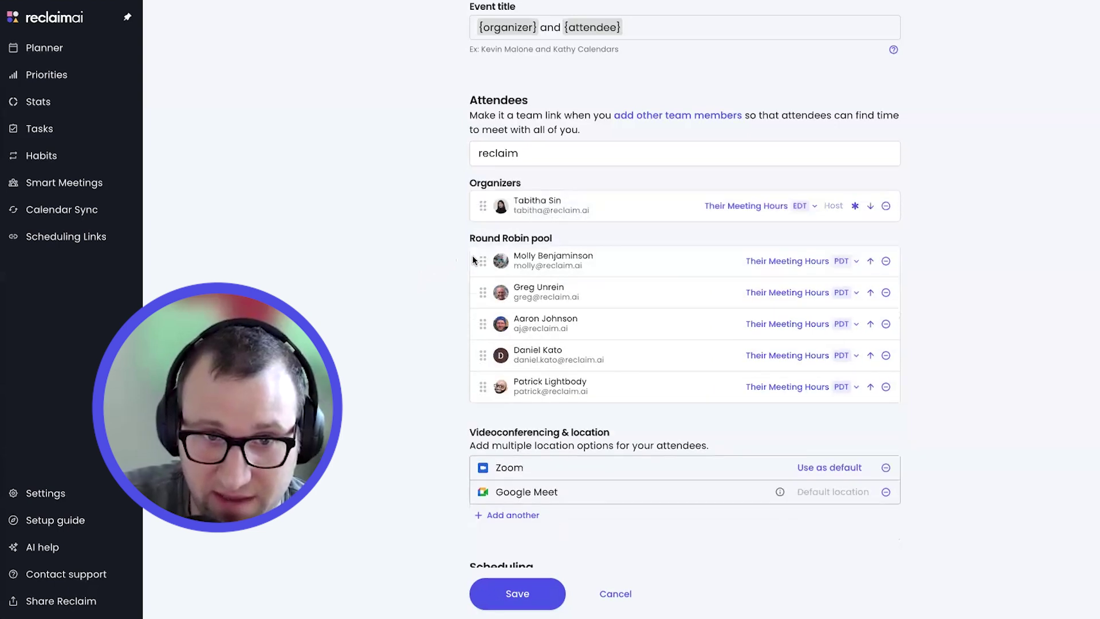
pyautogui.moveTo(483, 263); pyautogui.dragTo(498, 226)
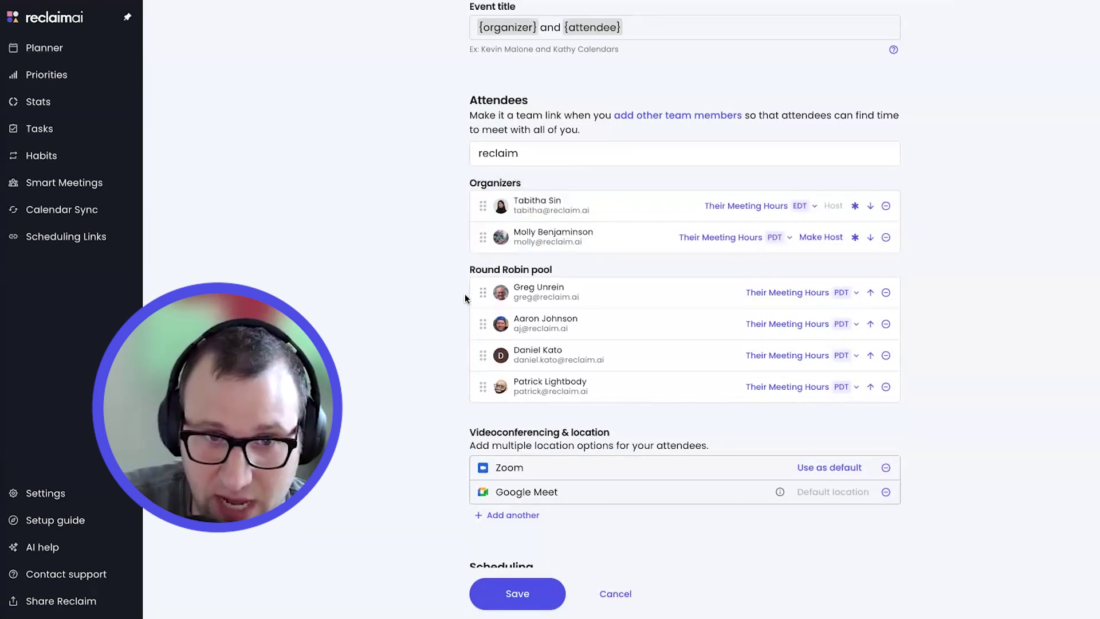
pyautogui.moveTo(482, 292); pyautogui.dragTo(490, 258)
pyautogui.moveTo(482, 324); pyautogui.dragTo(489, 298)
pyautogui.moveTo(483, 350); pyautogui.dragTo(490, 335)
pyautogui.moveTo(483, 387); pyautogui.dragTo(490, 364)
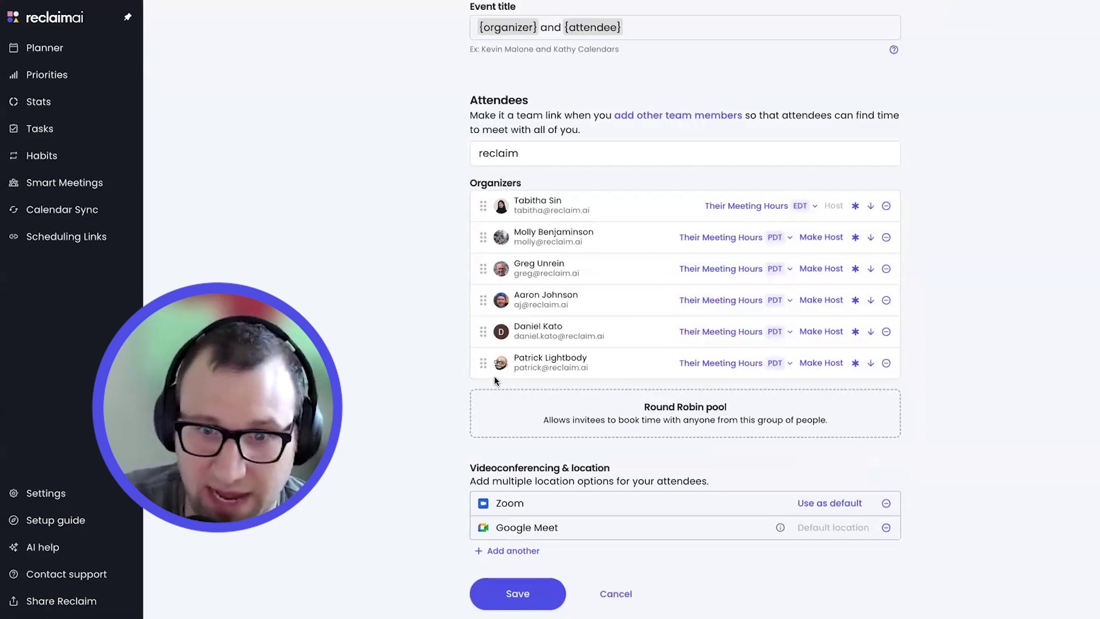
pyautogui.moveTo(483, 363); pyautogui.dragTo(492, 395)
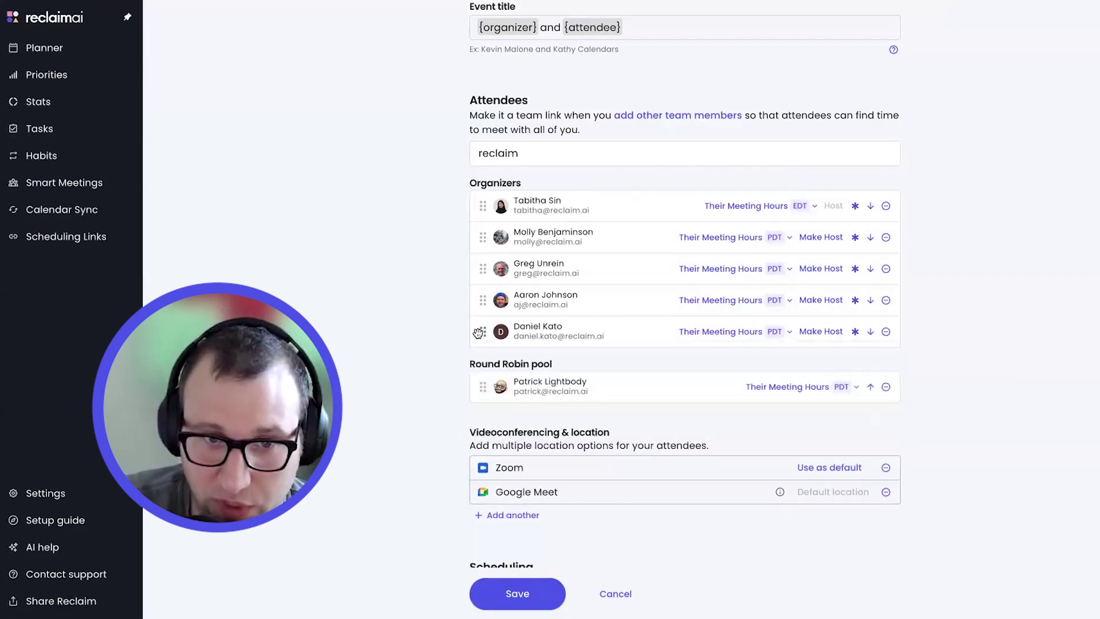
pyautogui.moveTo(480, 334); pyautogui.dragTo(482, 395)
pyautogui.moveTo(485, 305); pyautogui.dragTo(504, 362)
pyautogui.moveTo(483, 269); pyautogui.dragTo(484, 298)
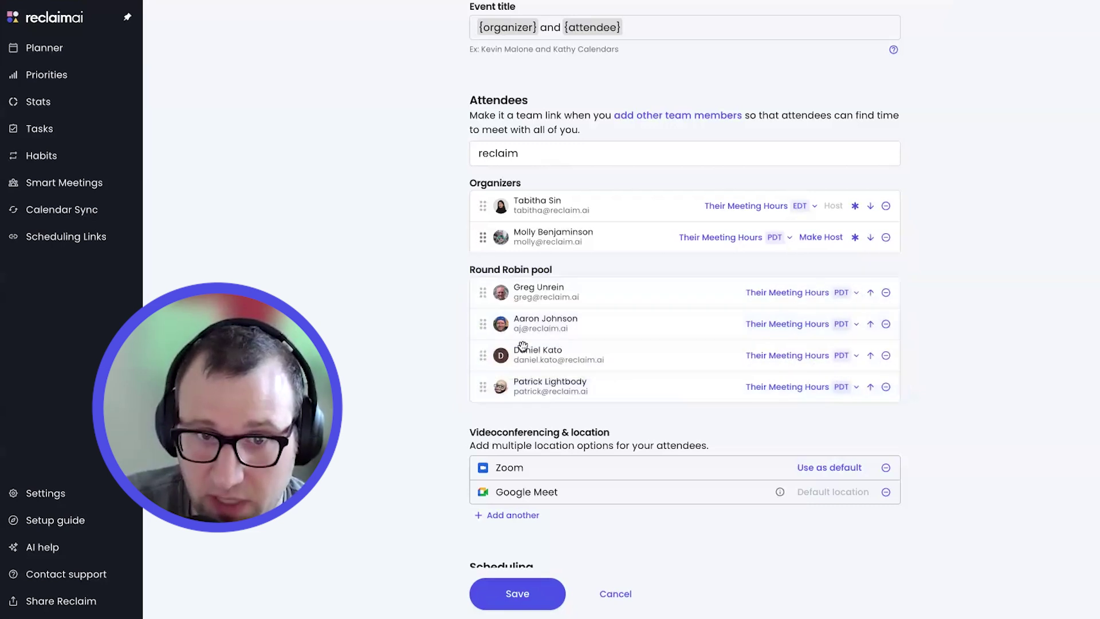
pyautogui.moveTo(484, 236); pyautogui.dragTo(485, 264)
pyautogui.moveTo(484, 205); pyautogui.dragTo(556, 269)
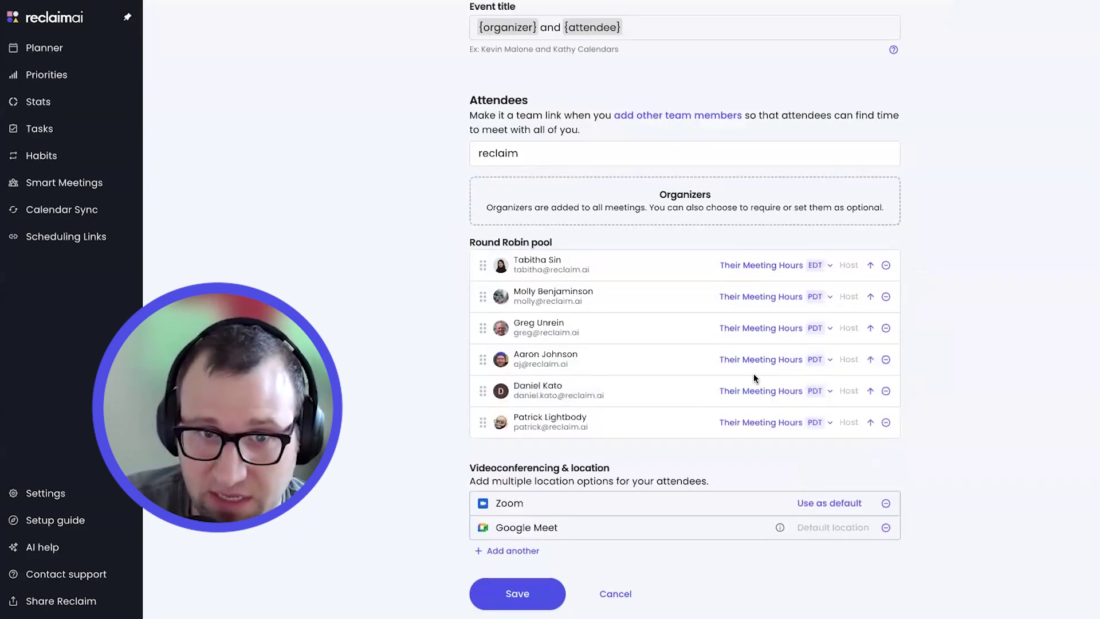
pyautogui.scroll(-2, 754, 373)
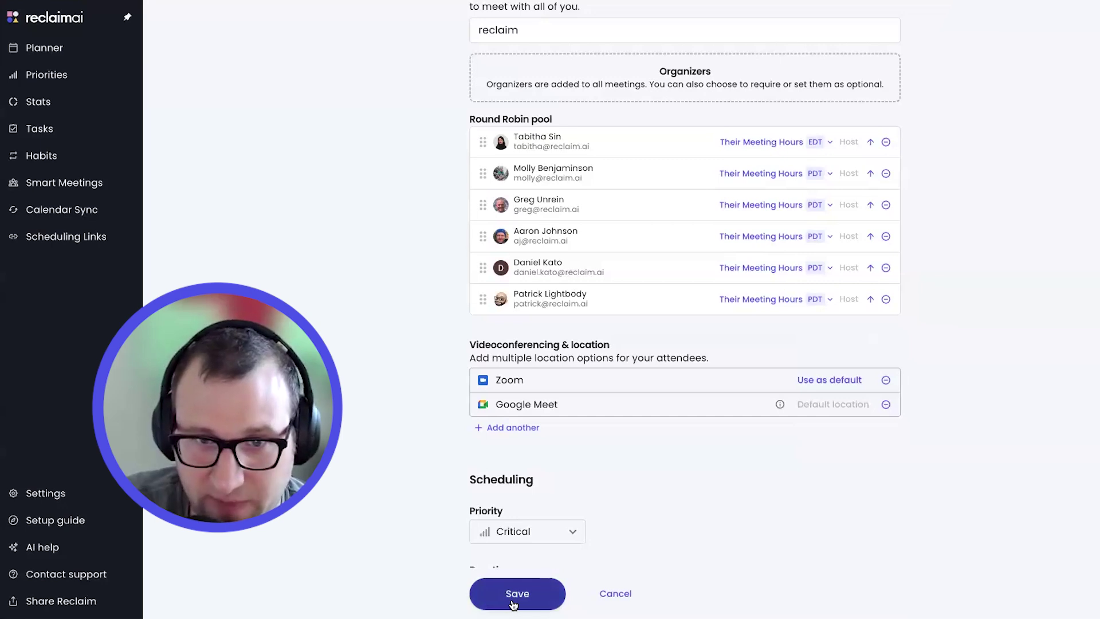
# Save the link, go back, and browse the Round Robin links and Team links tabs
pyautogui.click(513, 604)
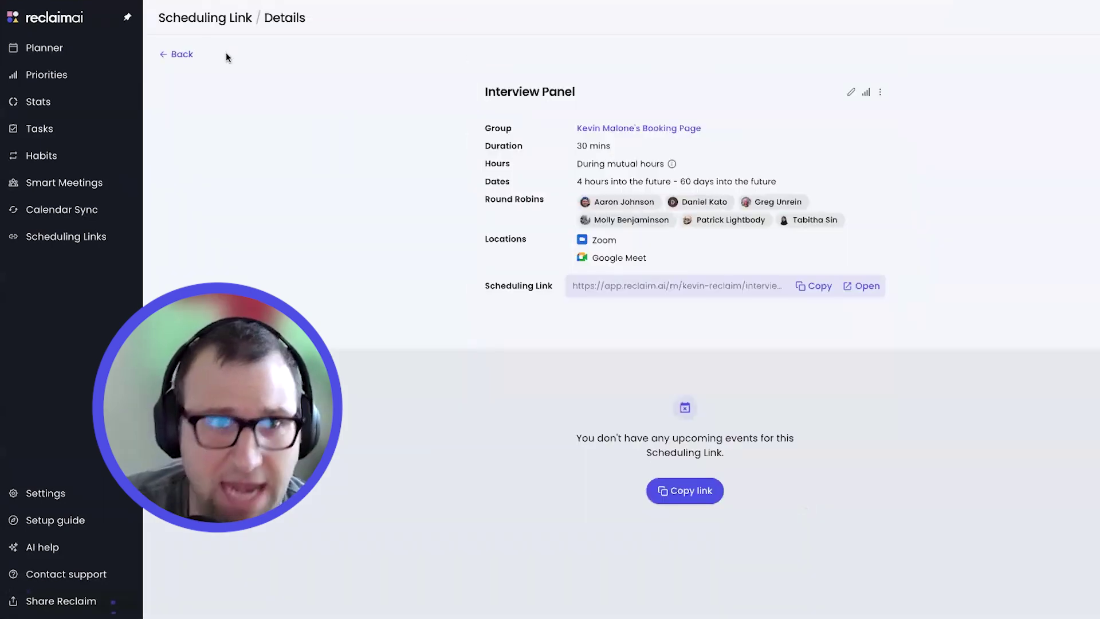
pyautogui.click(176, 54)
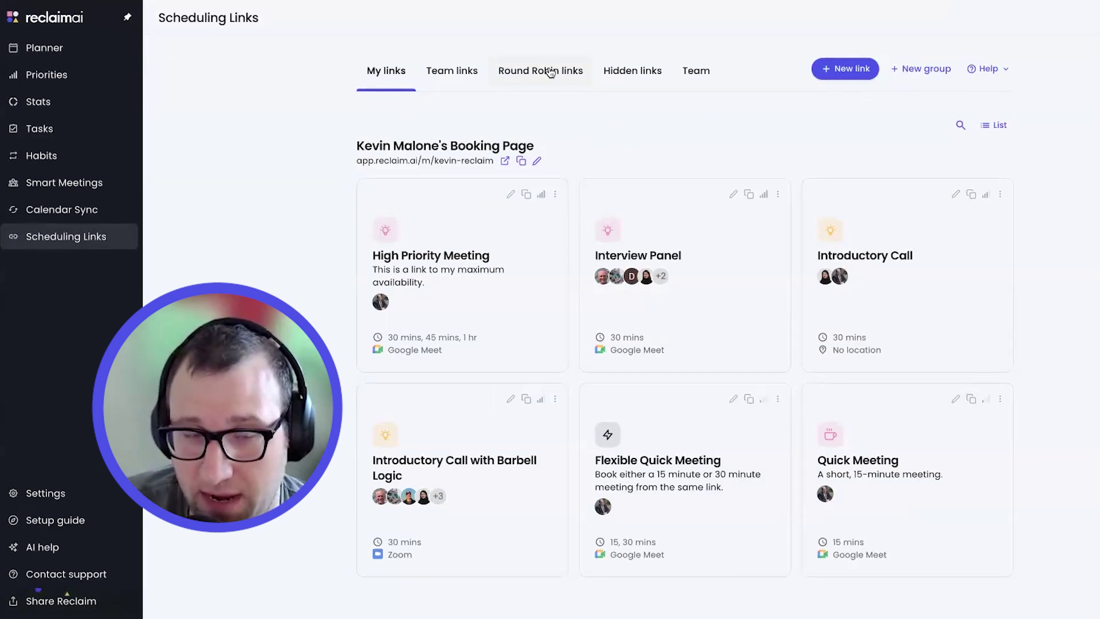
pyautogui.click(550, 72)
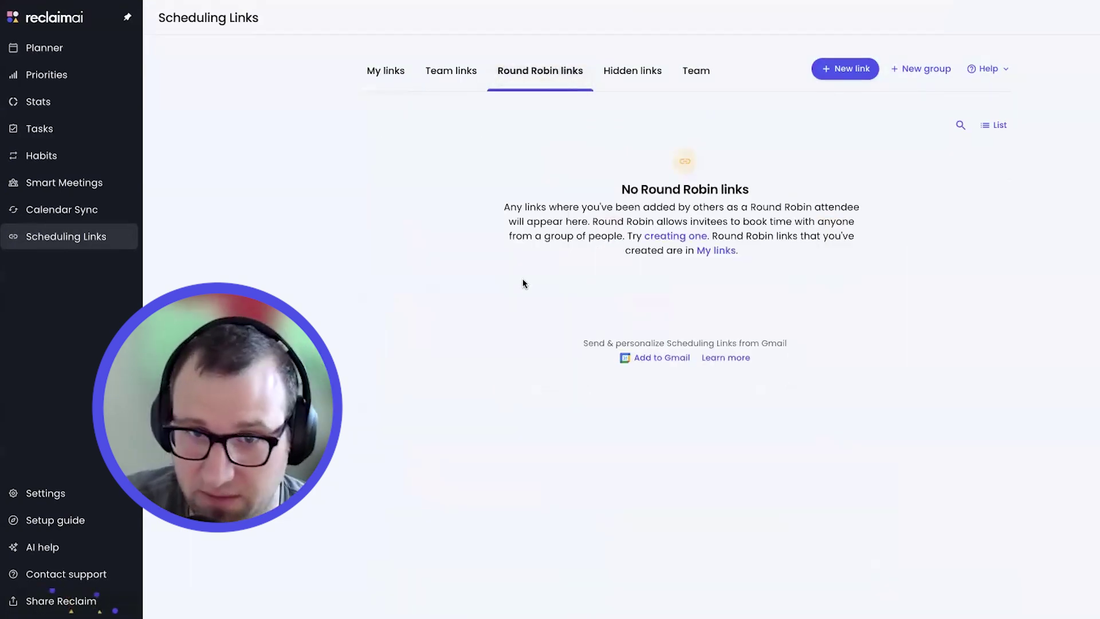
pyautogui.click(453, 71)
pyautogui.click(520, 81)
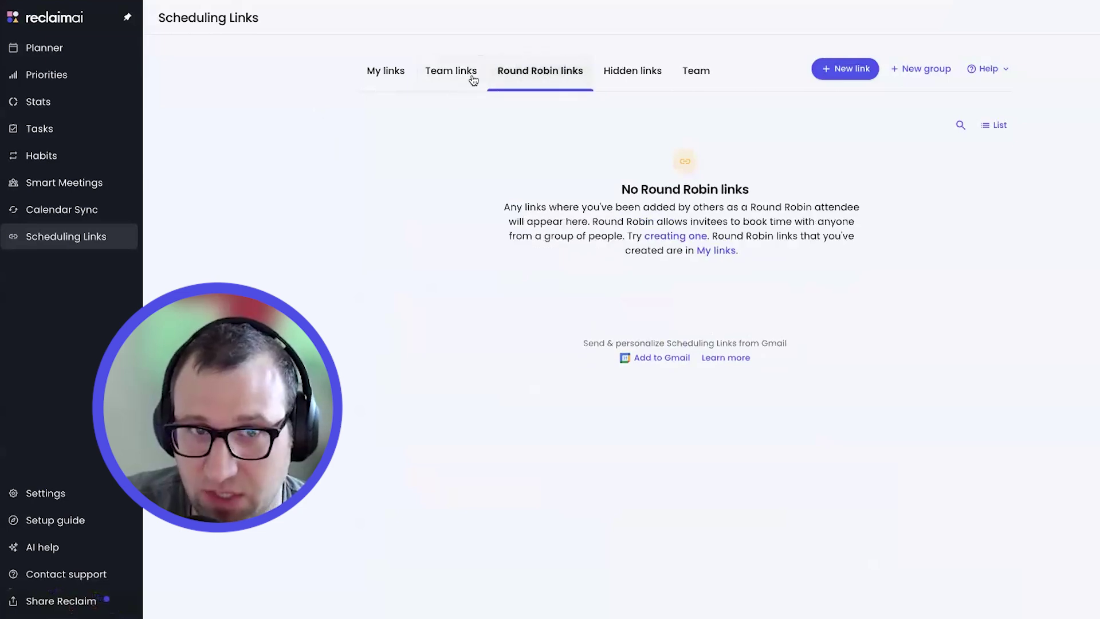
pyautogui.click(472, 78)
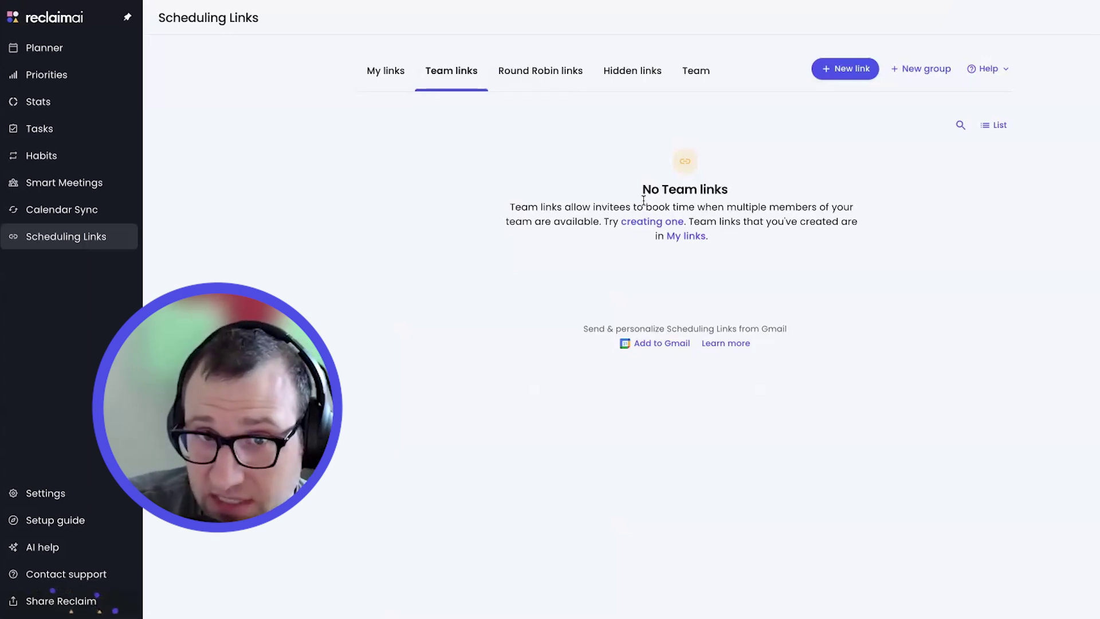
# Return to My links and check Interview Panel shows six attendees, 30 mins, Google Meet
pyautogui.click(377, 71)
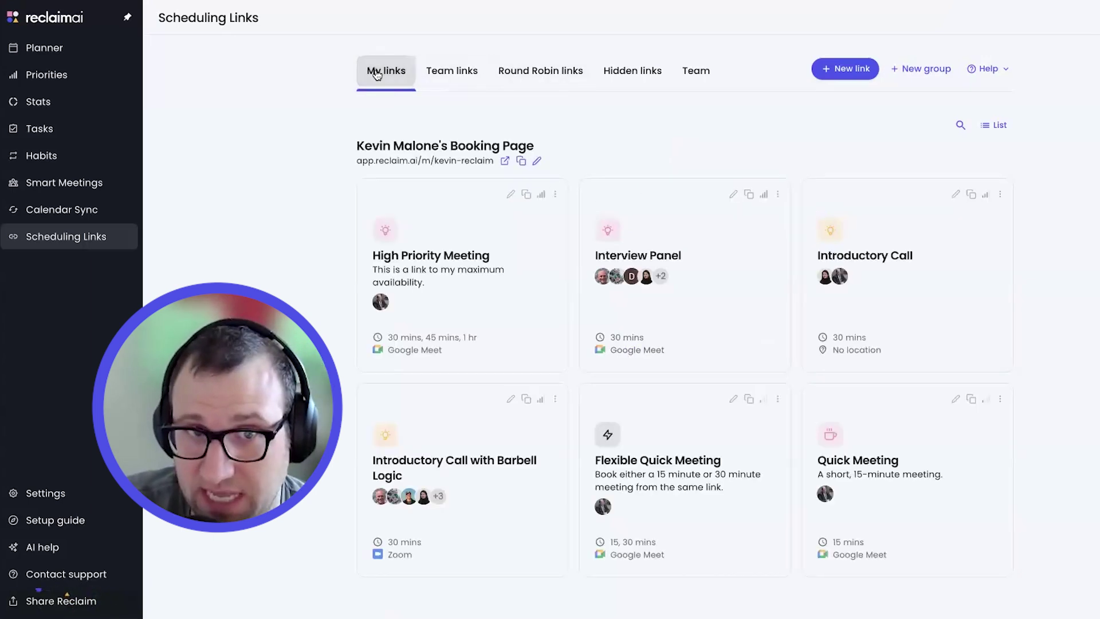
pyautogui.scroll(-1, 666, 273)
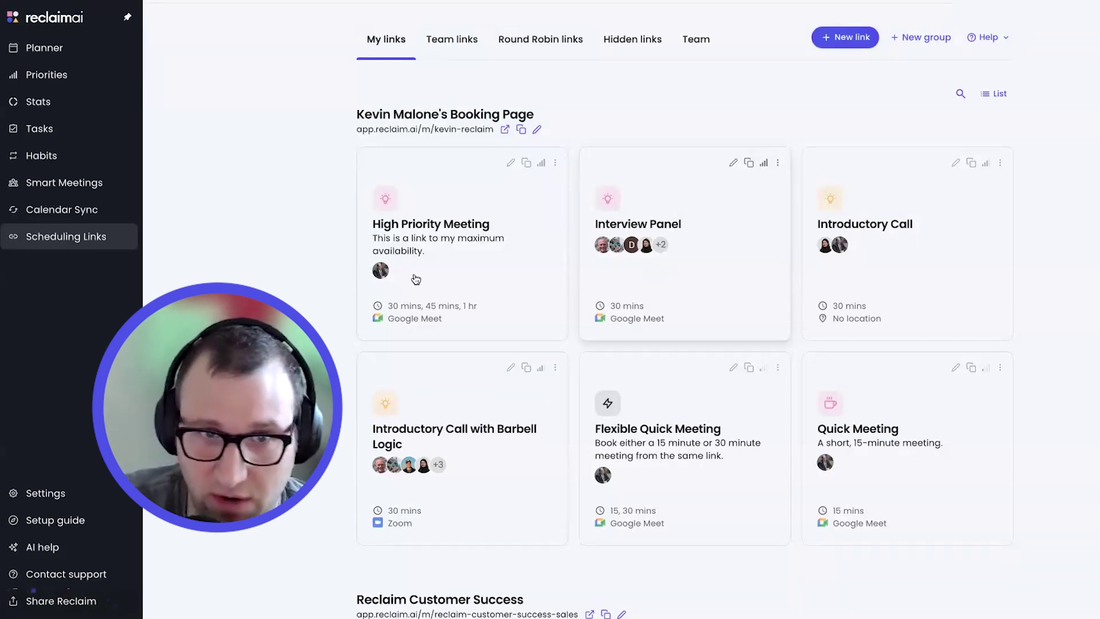
pyautogui.scroll(-5, 803, 293)
pyautogui.scroll(-7, 803, 296)
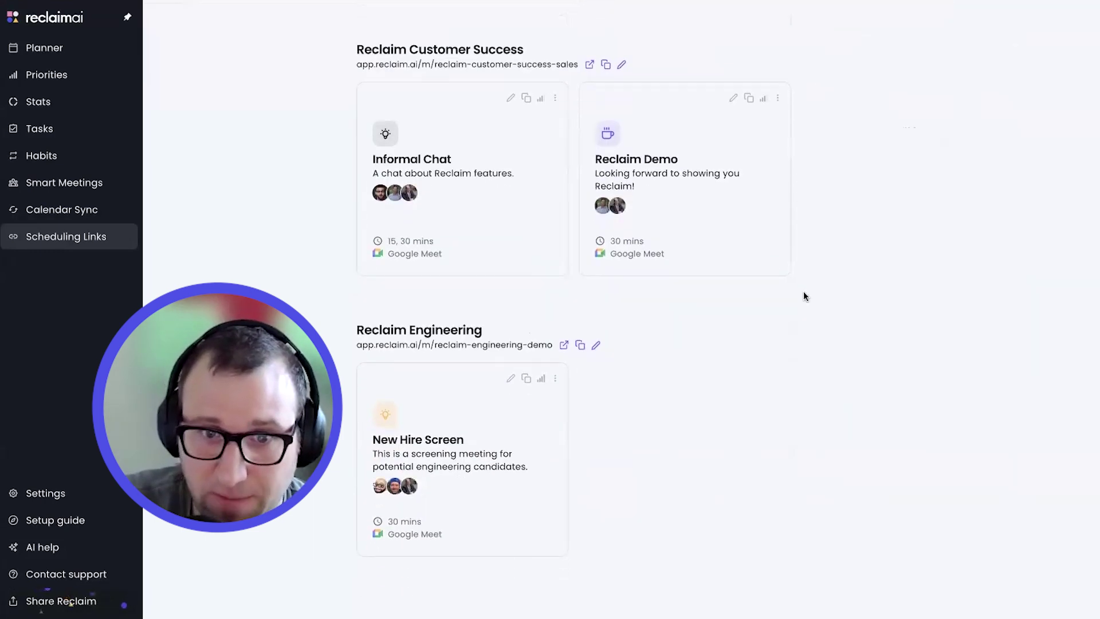
pyautogui.scroll(15, 801, 302)
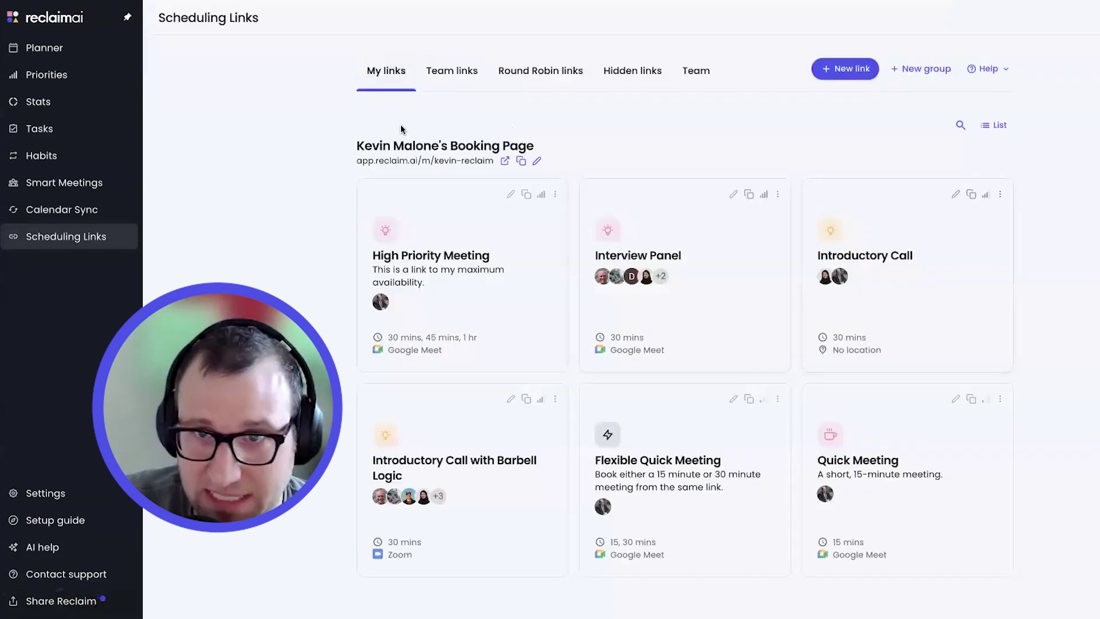
# Copy the Interview Panel link from its card menu and open its public booking page
pyautogui.click(748, 194)
pyautogui.click(778, 195)
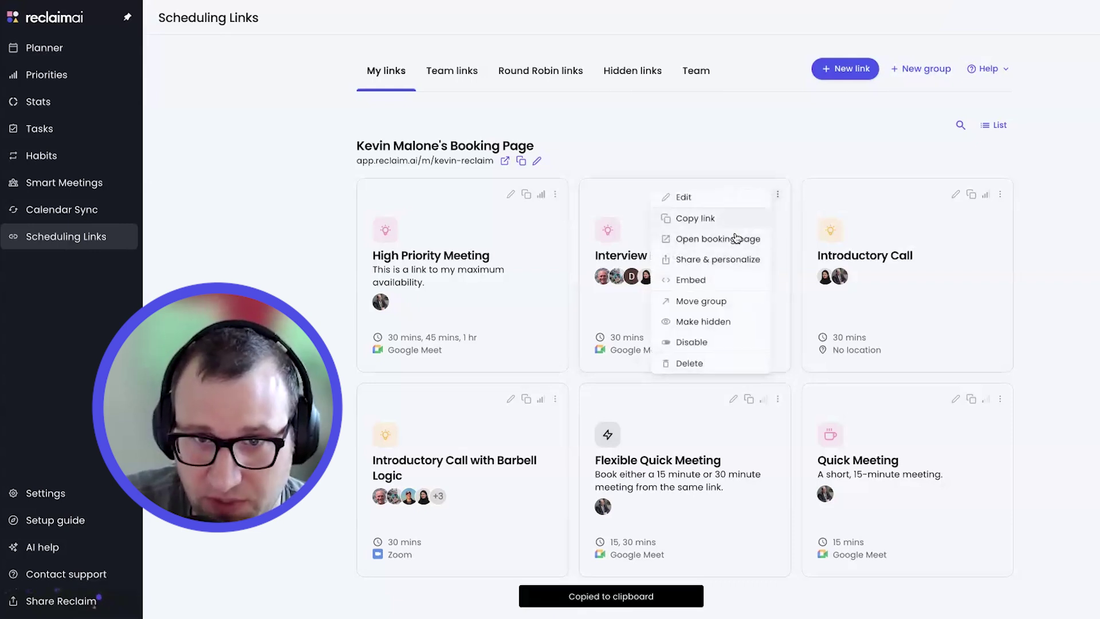
pyautogui.click(733, 238)
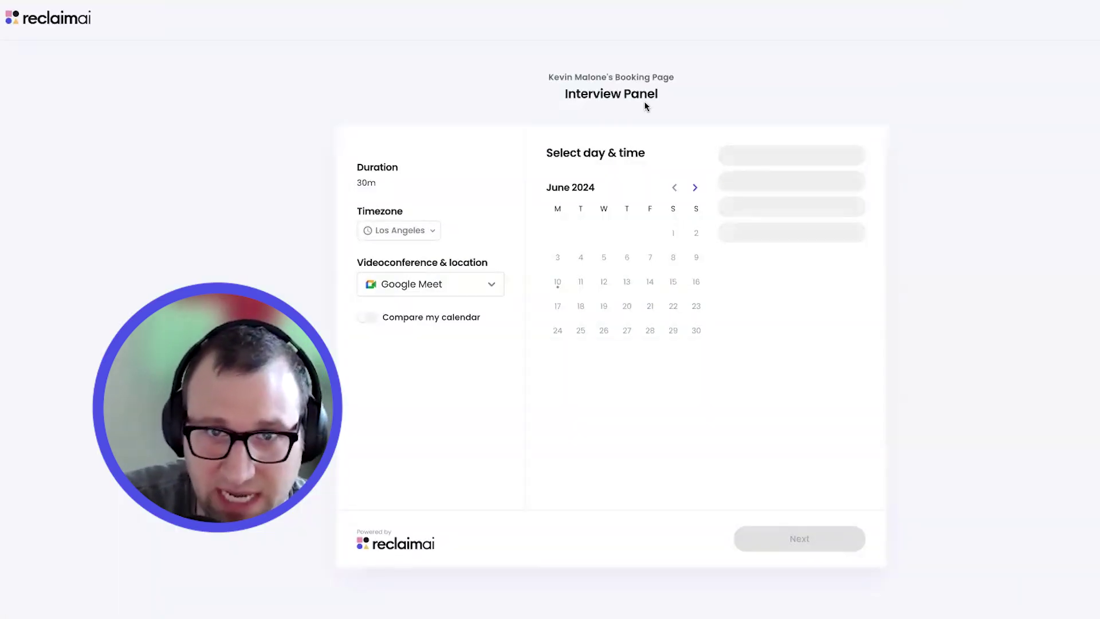
pyautogui.moveTo(546, 77); pyautogui.dragTo(696, 76)
pyautogui.click(694, 73)
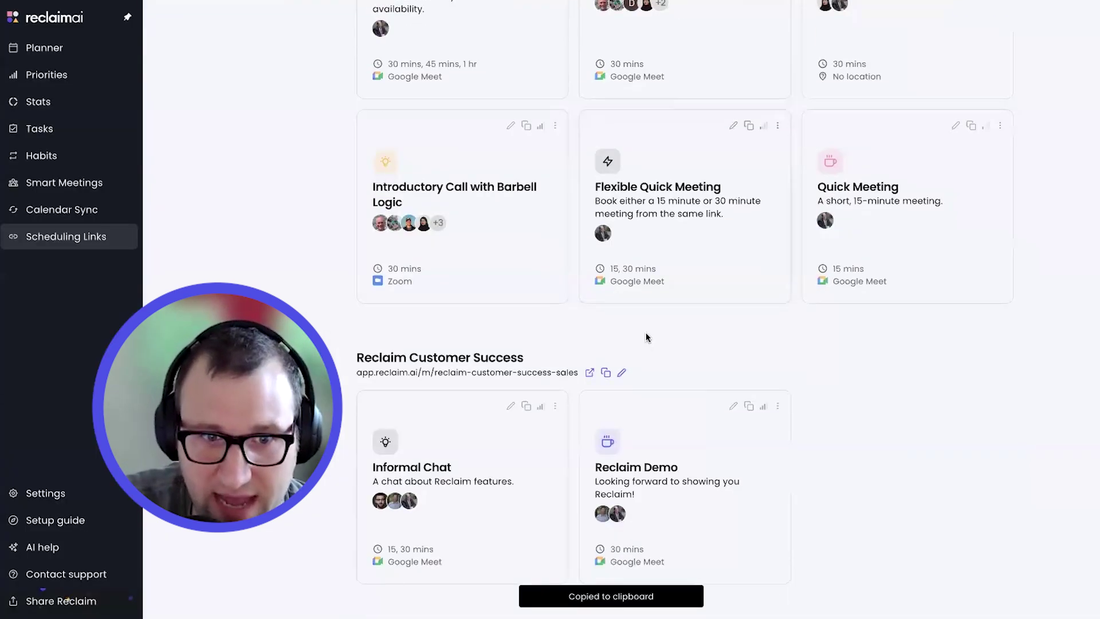
pyautogui.scroll(-2, 649, 336)
pyautogui.click(778, 319)
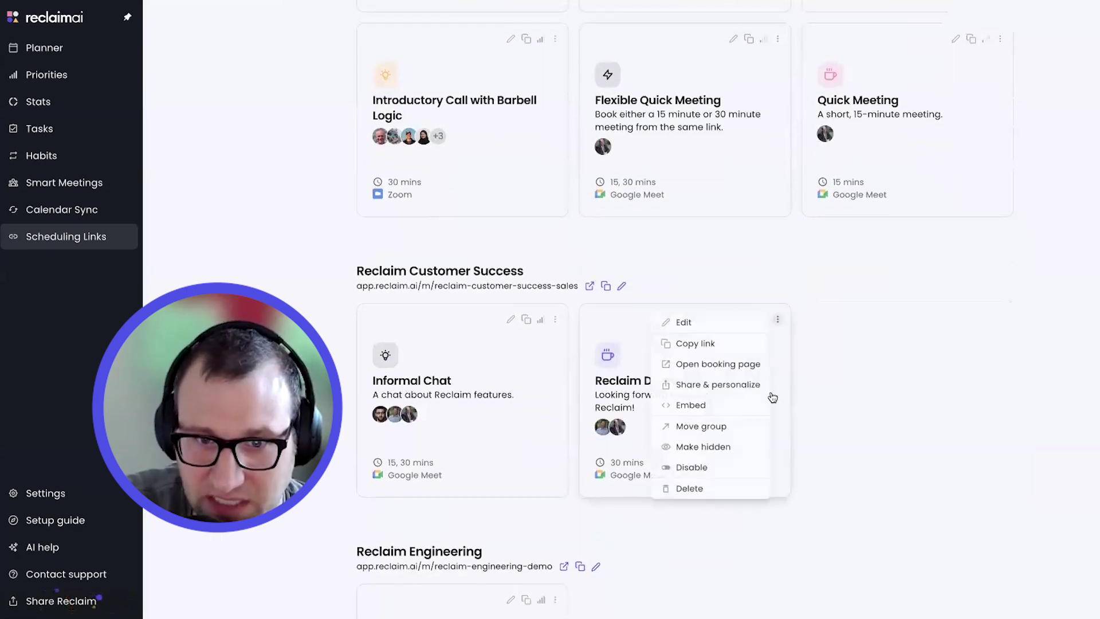
pyautogui.click(725, 365)
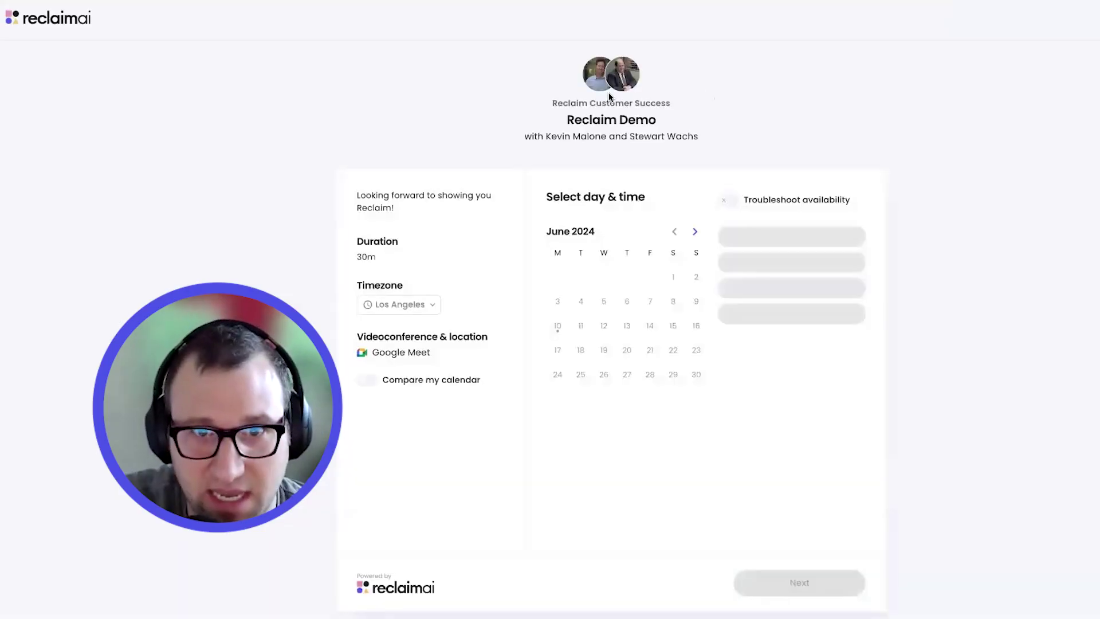
pyautogui.moveTo(549, 102); pyautogui.dragTo(694, 108)
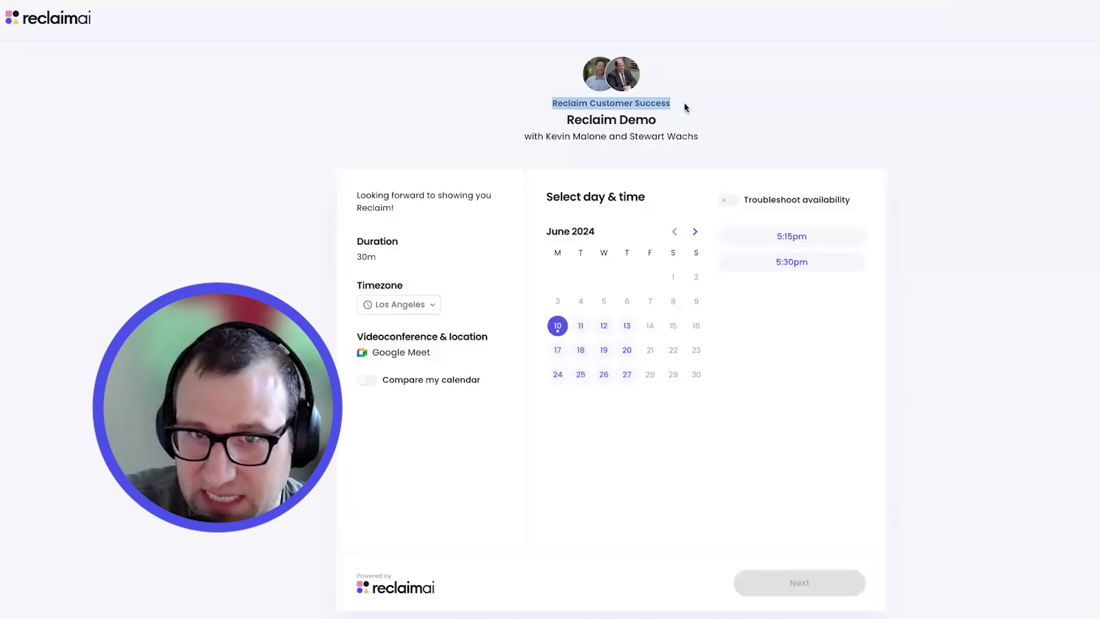
pyautogui.click(684, 102)
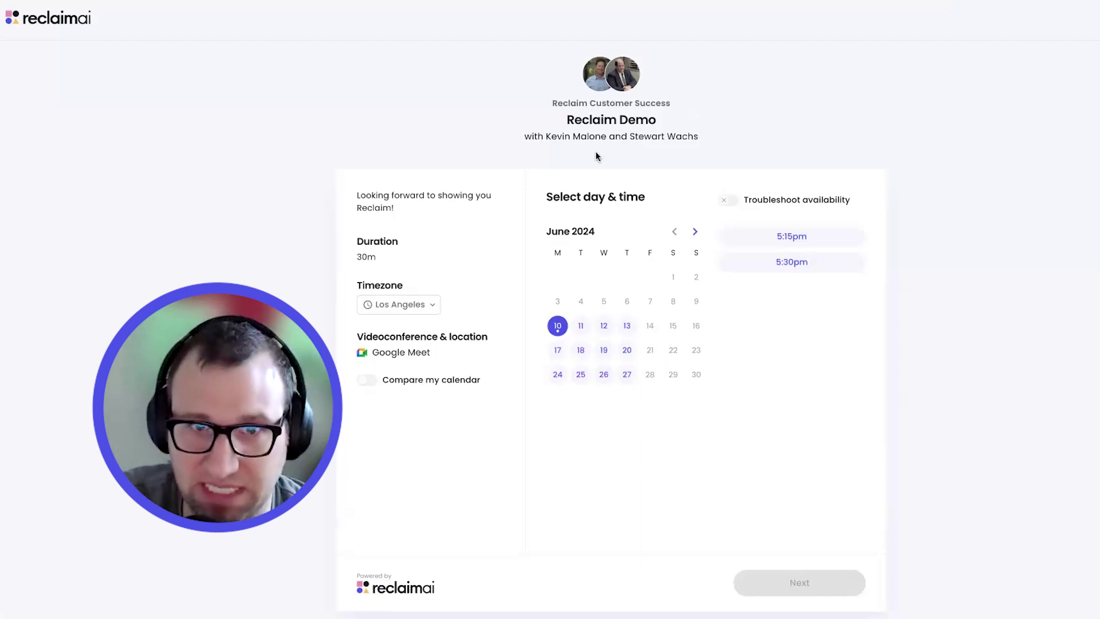
pyautogui.moveTo(548, 102); pyautogui.dragTo(682, 103)
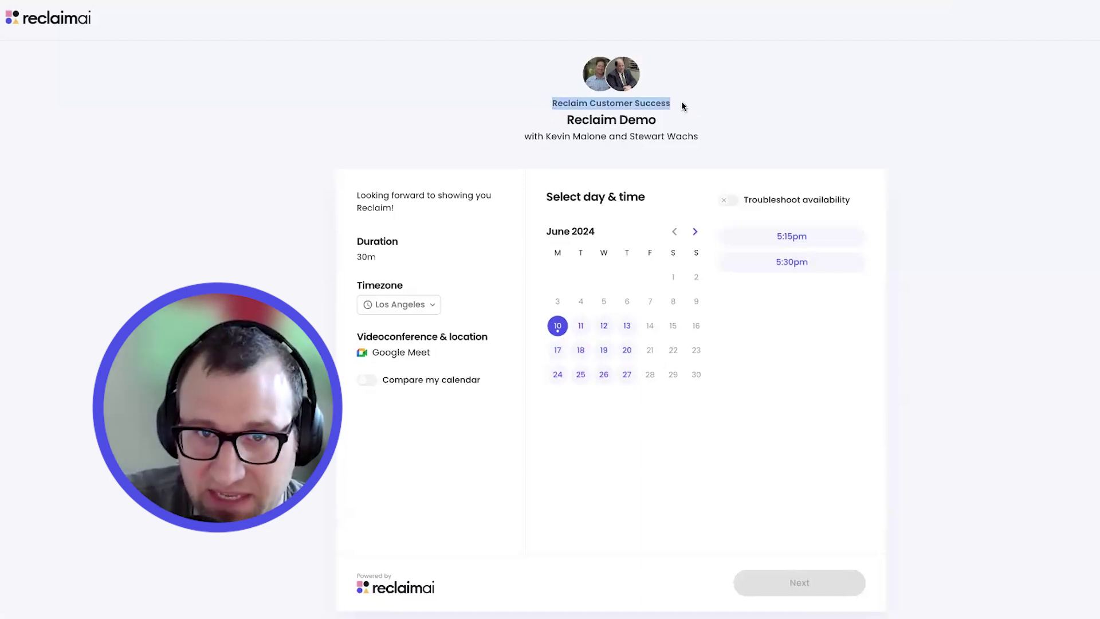
pyautogui.click(695, 198)
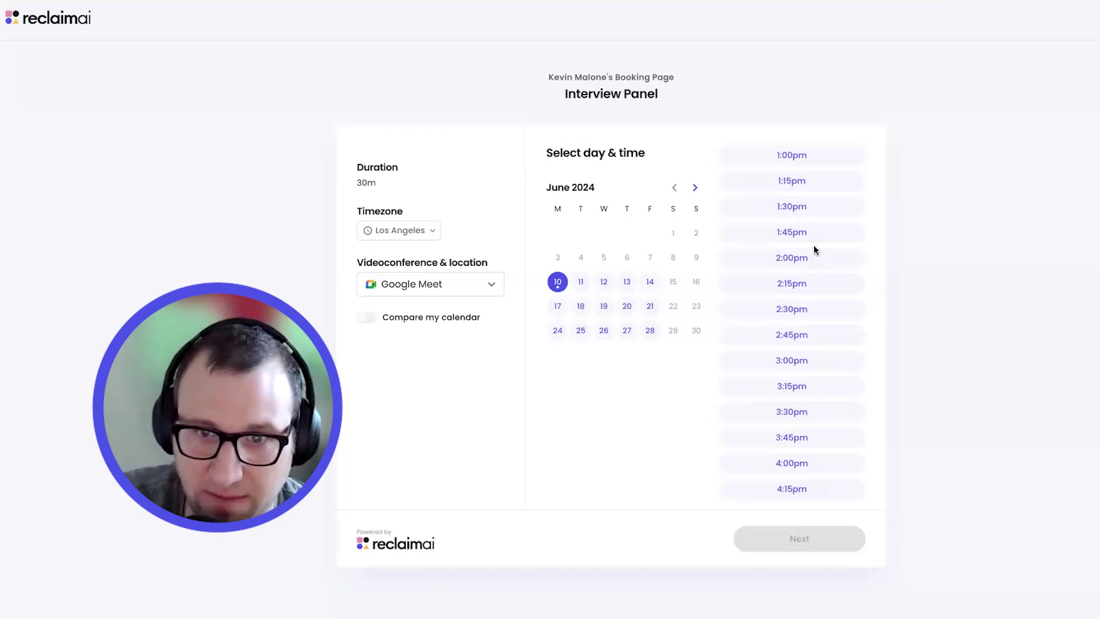
# Compare June 11 and June 12 availability, then pick Tuesday, June 11 at 4:00pm
pyautogui.click(576, 284)
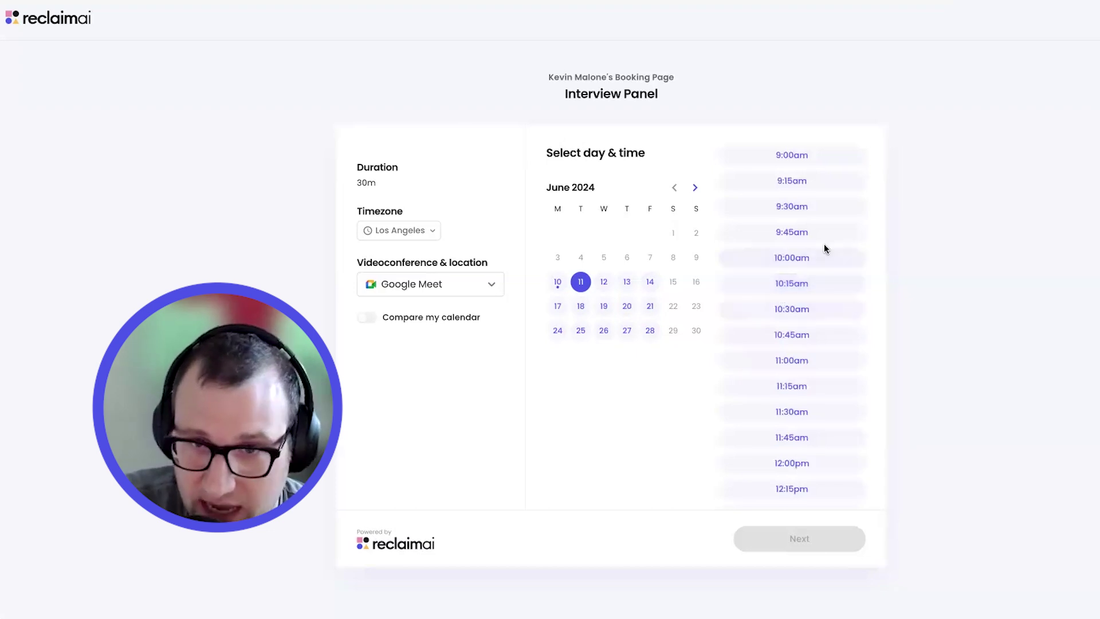
pyautogui.scroll(-10, 823, 245)
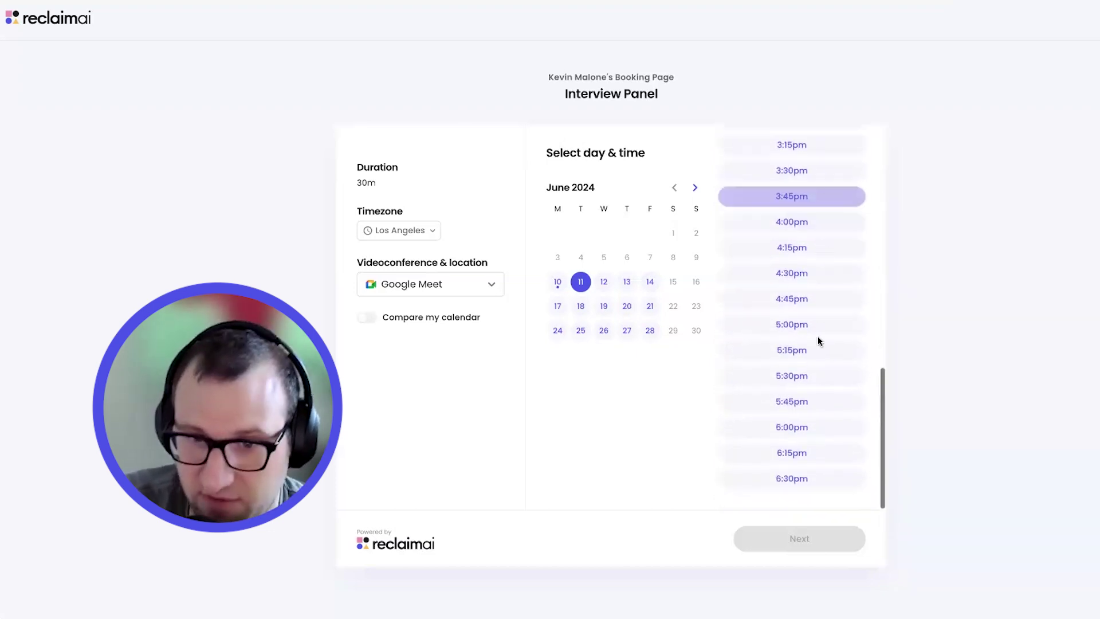
pyautogui.scroll(12, 791, 471)
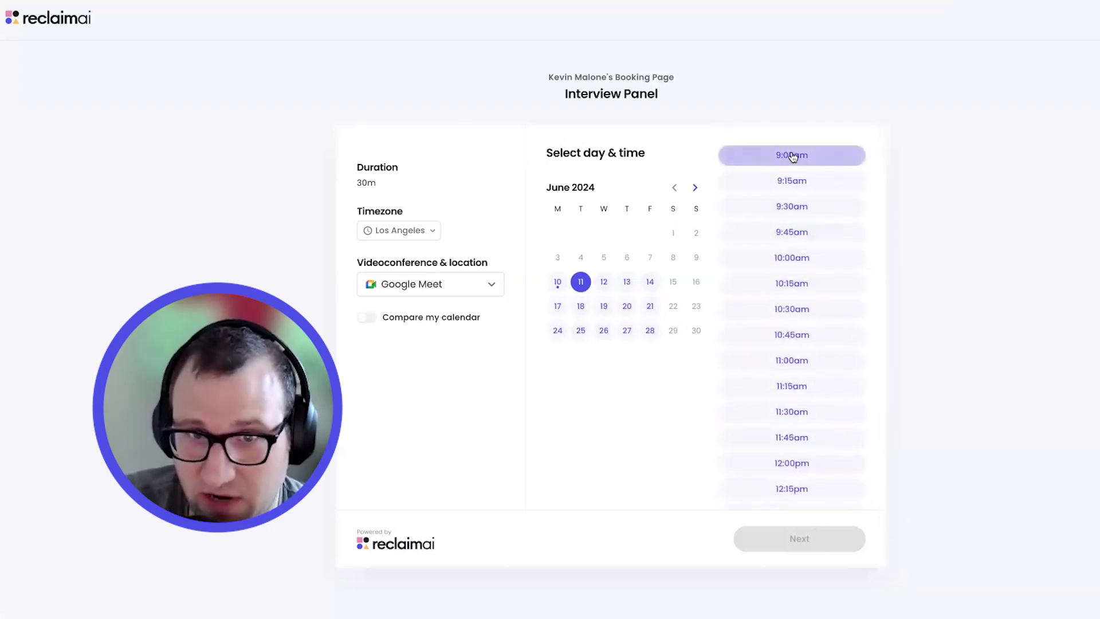
pyautogui.scroll(-12, 791, 154)
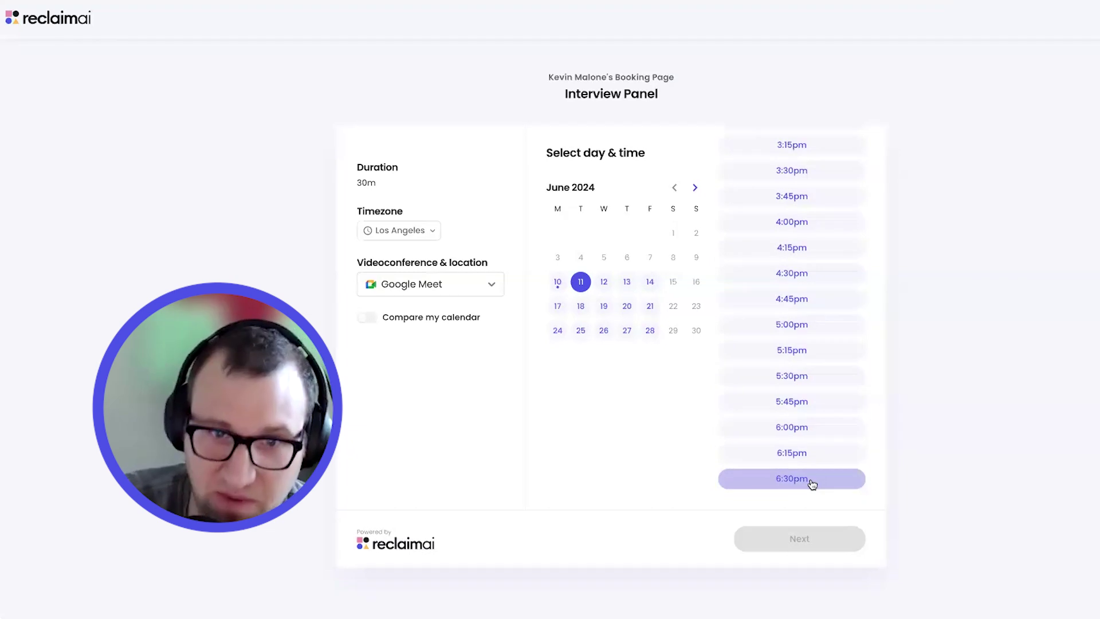
pyautogui.scroll(12, 811, 483)
pyautogui.click(598, 280)
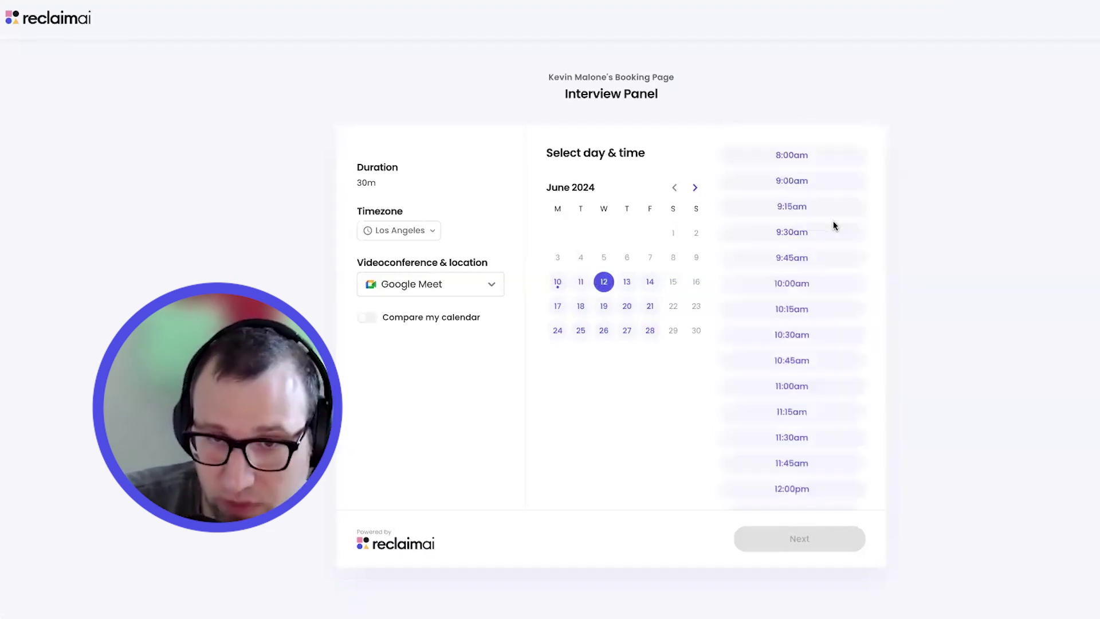
pyautogui.scroll(-6, 833, 226)
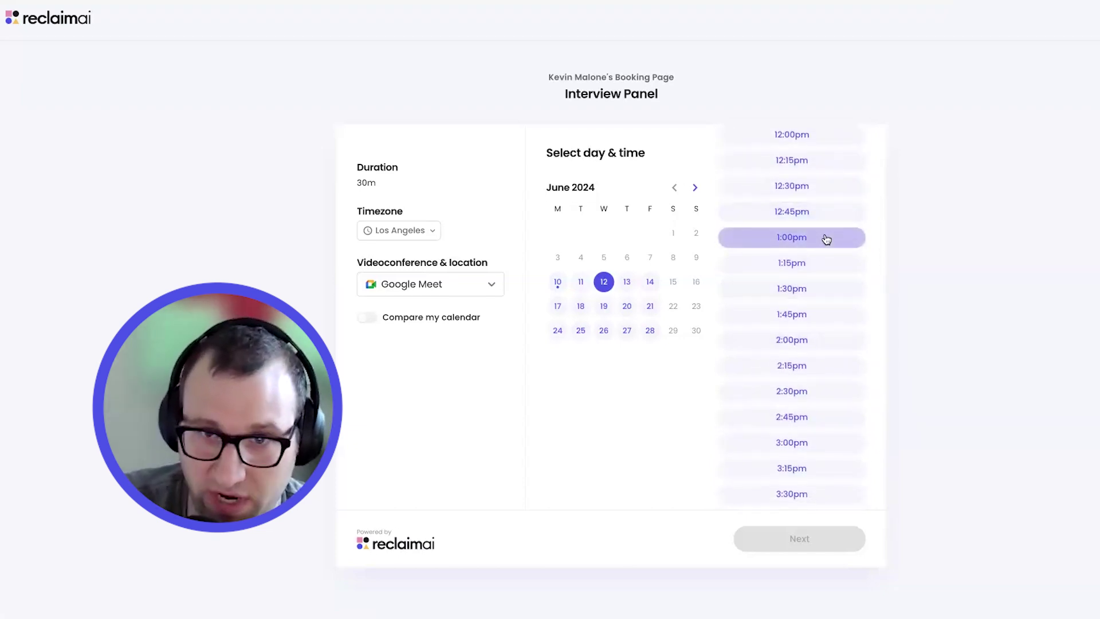
pyautogui.scroll(-1, 826, 240)
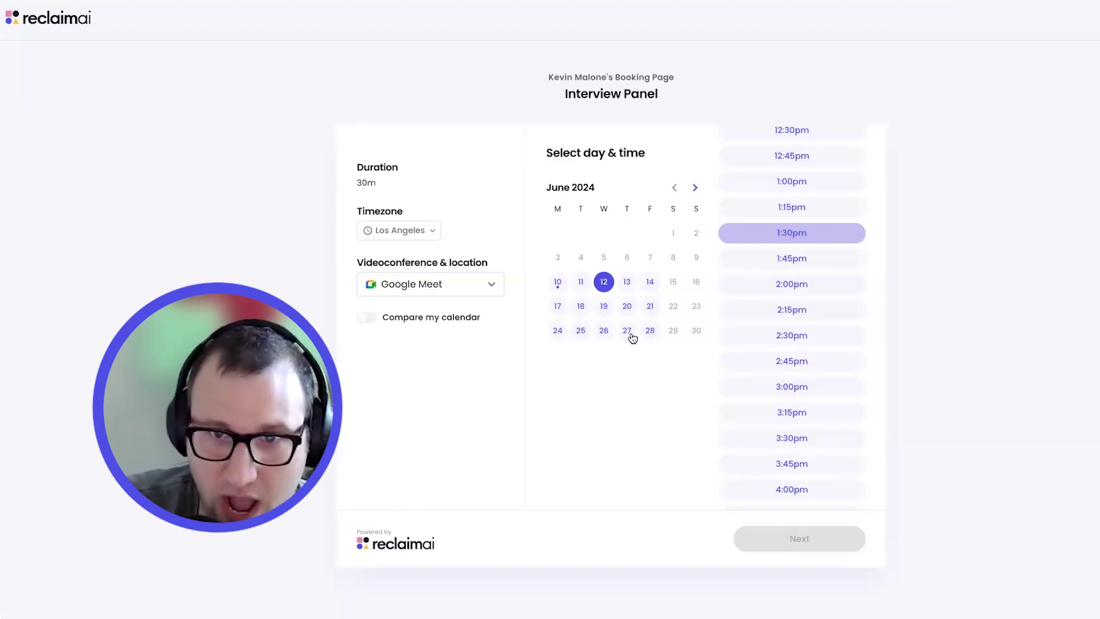
pyautogui.click(582, 283)
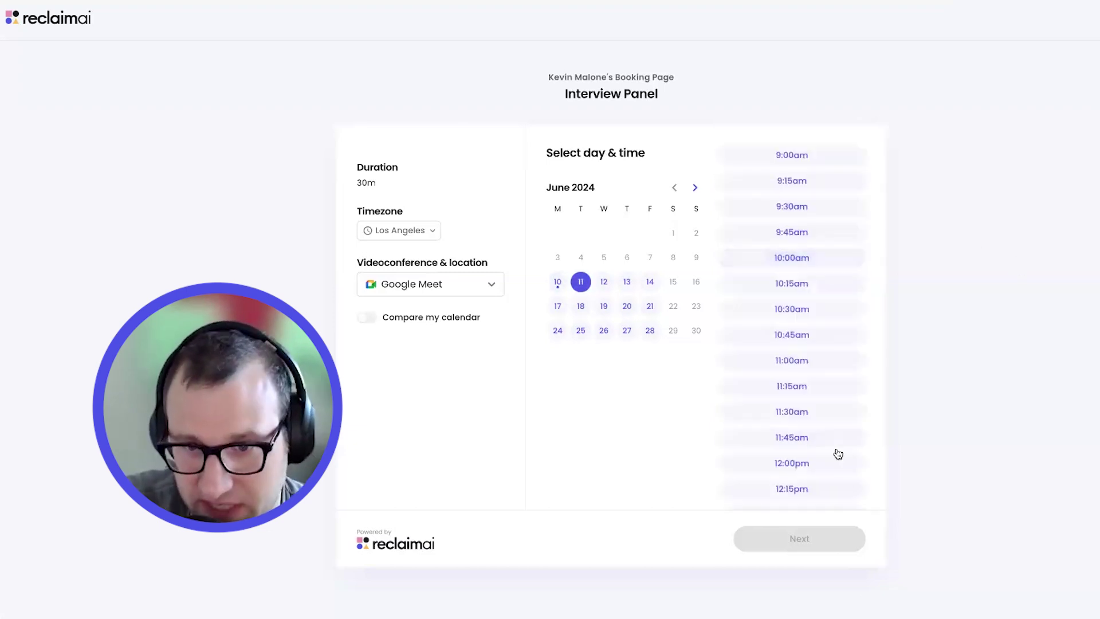
pyautogui.scroll(-8, 834, 446)
pyautogui.click(820, 408)
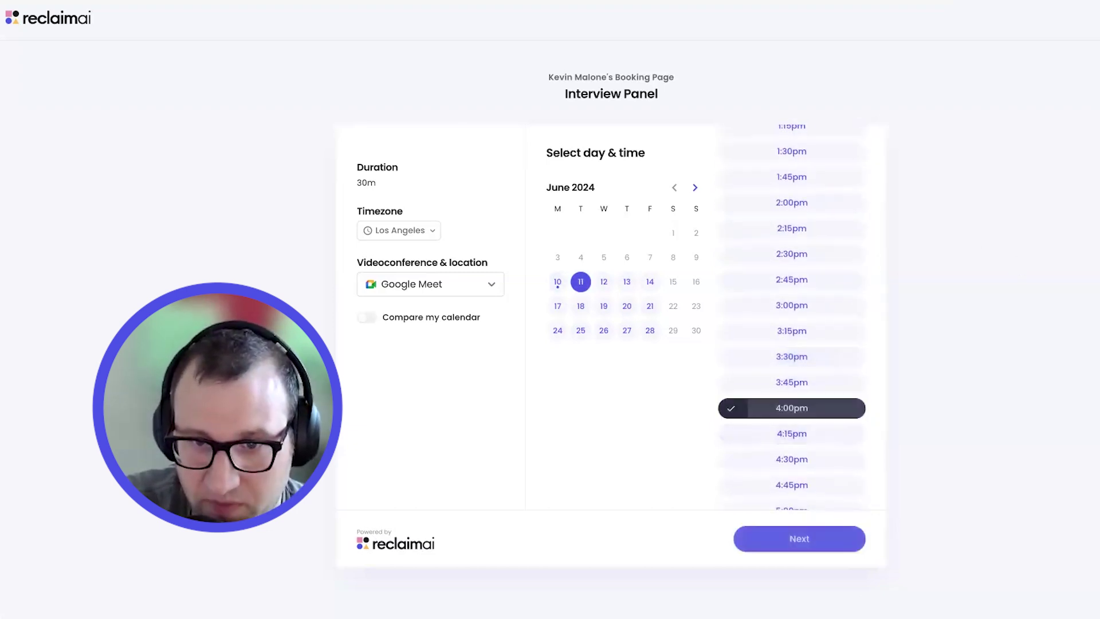
# Replace the prefilled Name and Email with the guest's full name and e-mail, then confirm the booking
pyautogui.click(823, 548)
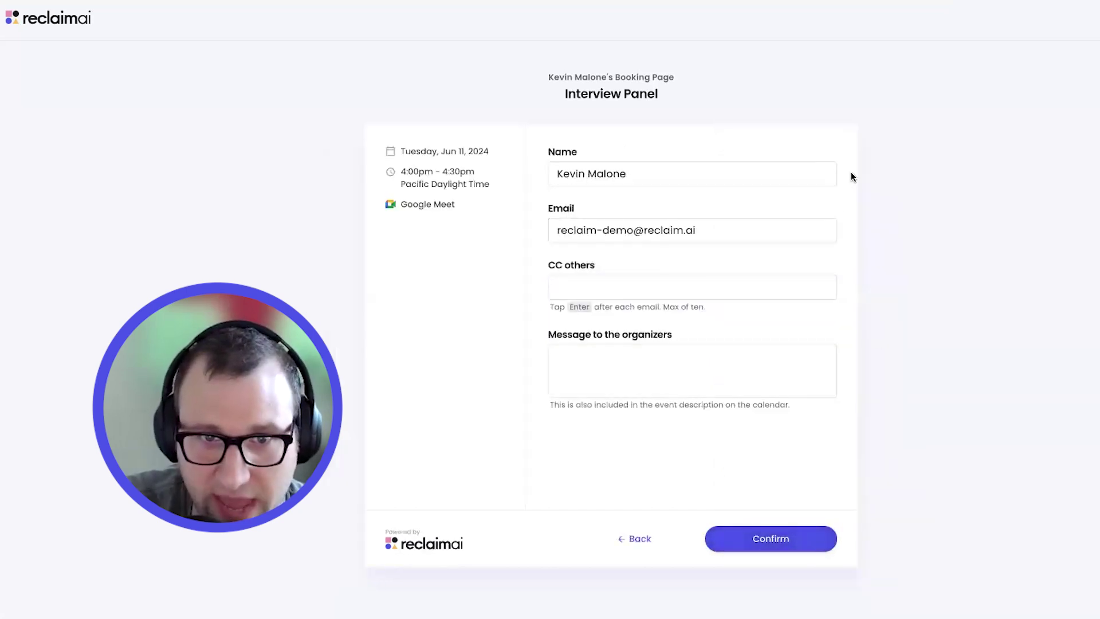
pyautogui.tripleClick(644, 176)
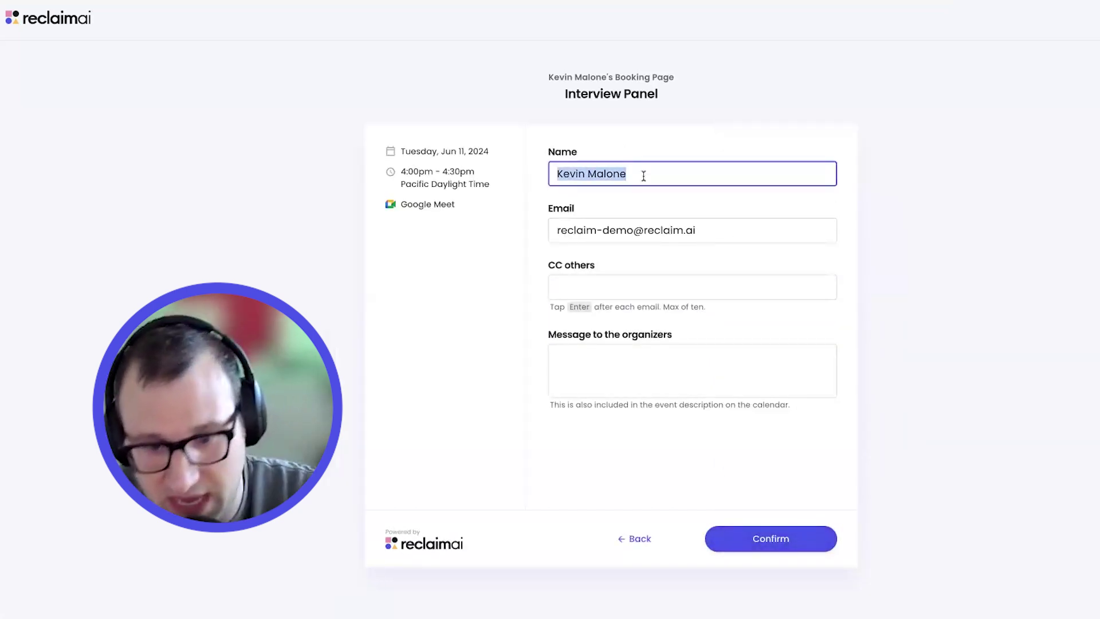
pyautogui.press('BackSpace')
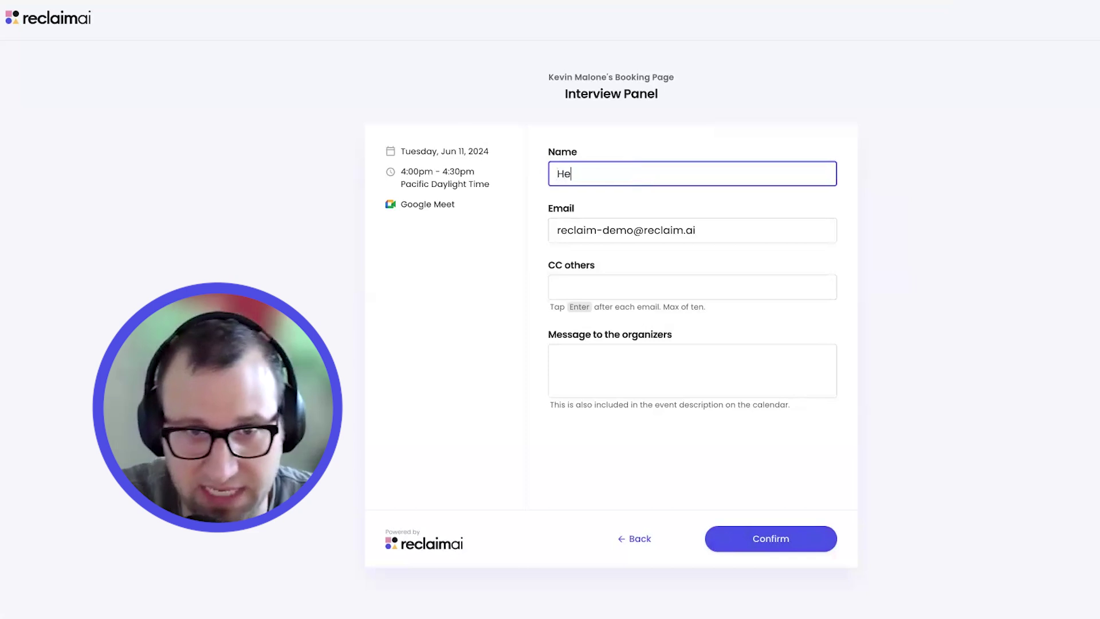
pyautogui.press('Tab')
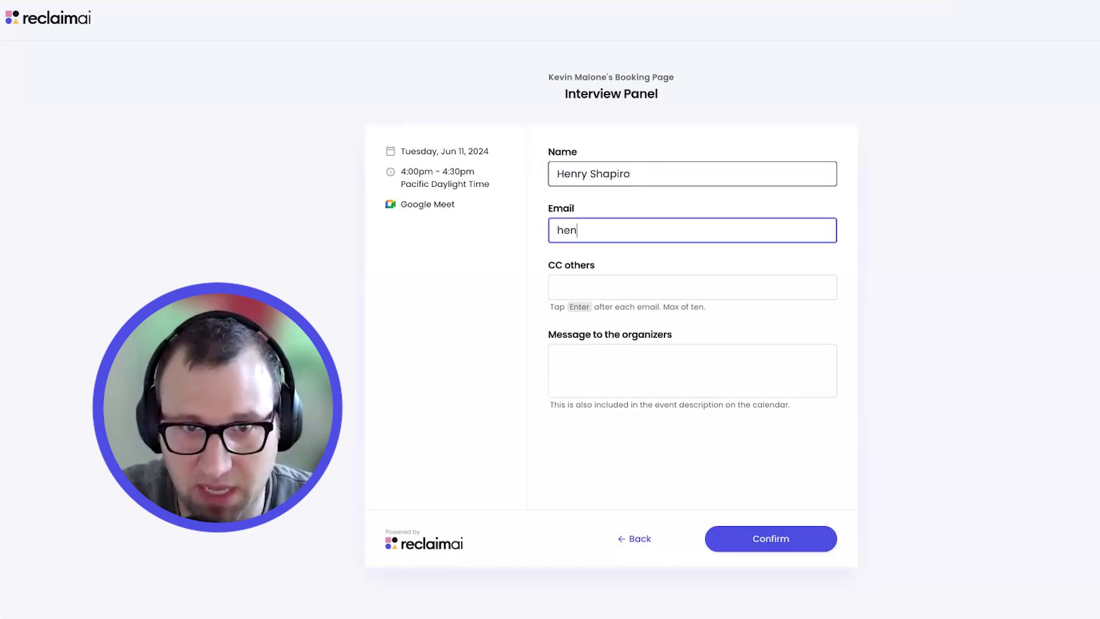
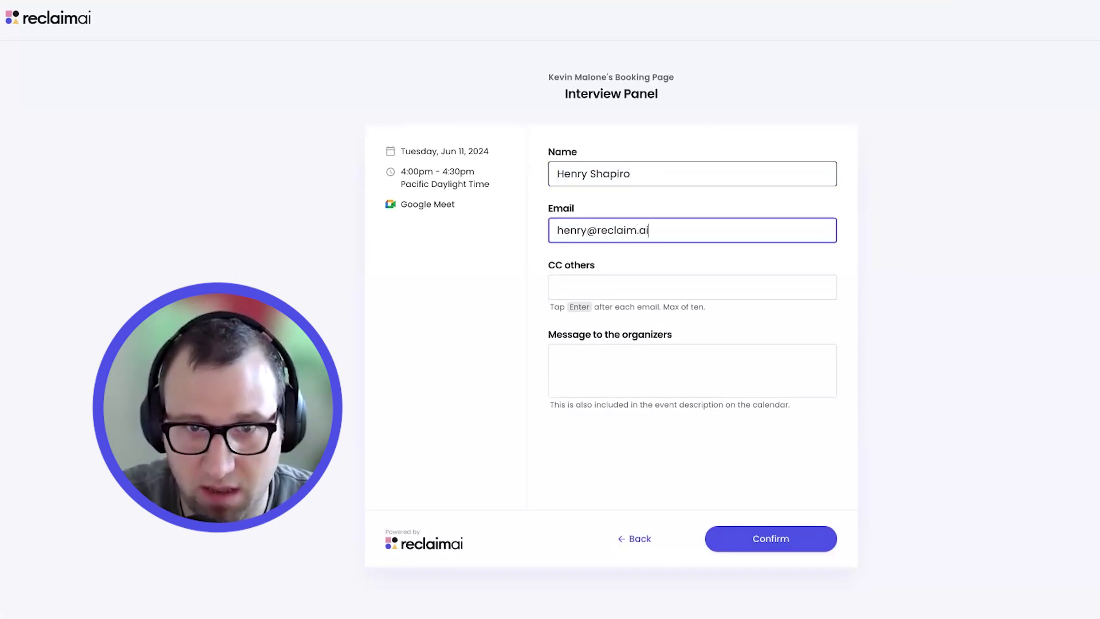
pyautogui.click(901, 322)
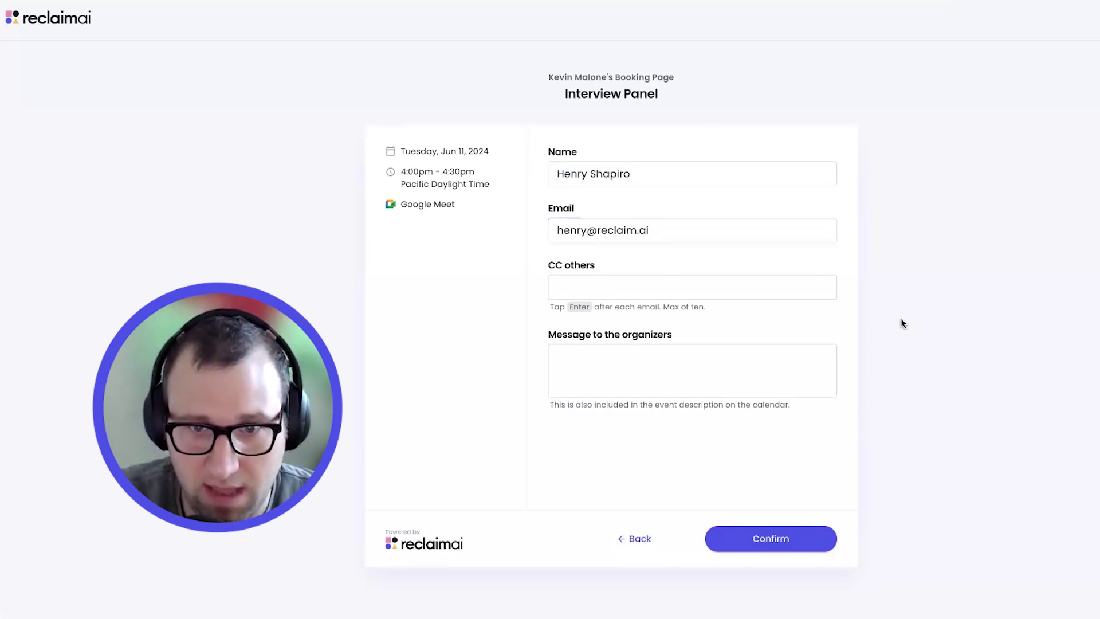
pyautogui.click(785, 541)
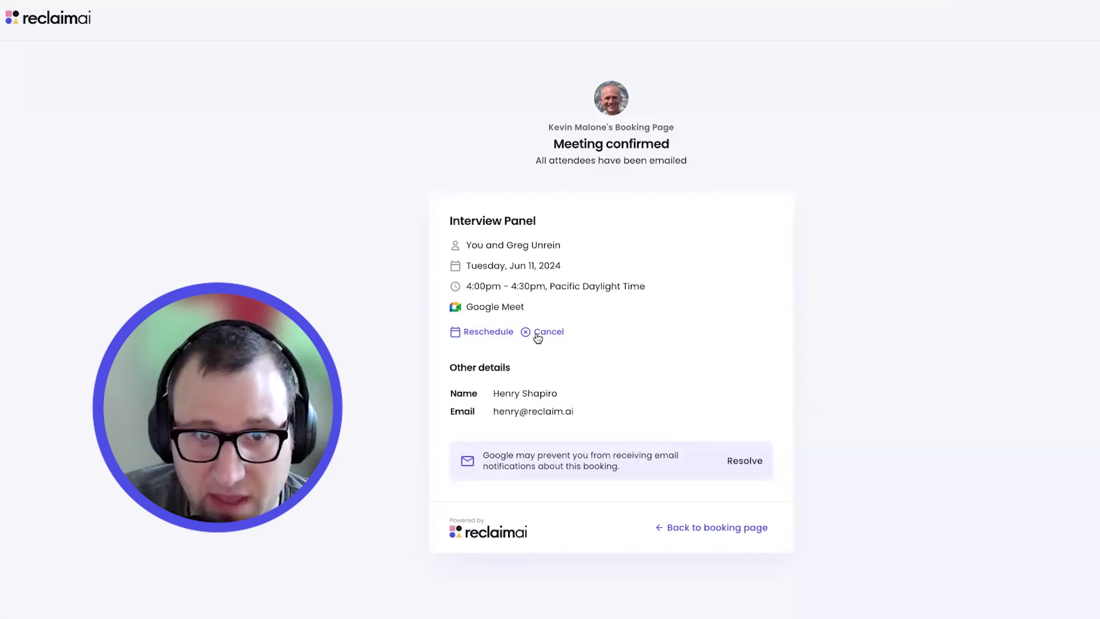
# Start rescheduling the meeting and choose Friday, June 14 at 5:30pm
pyautogui.click(486, 335)
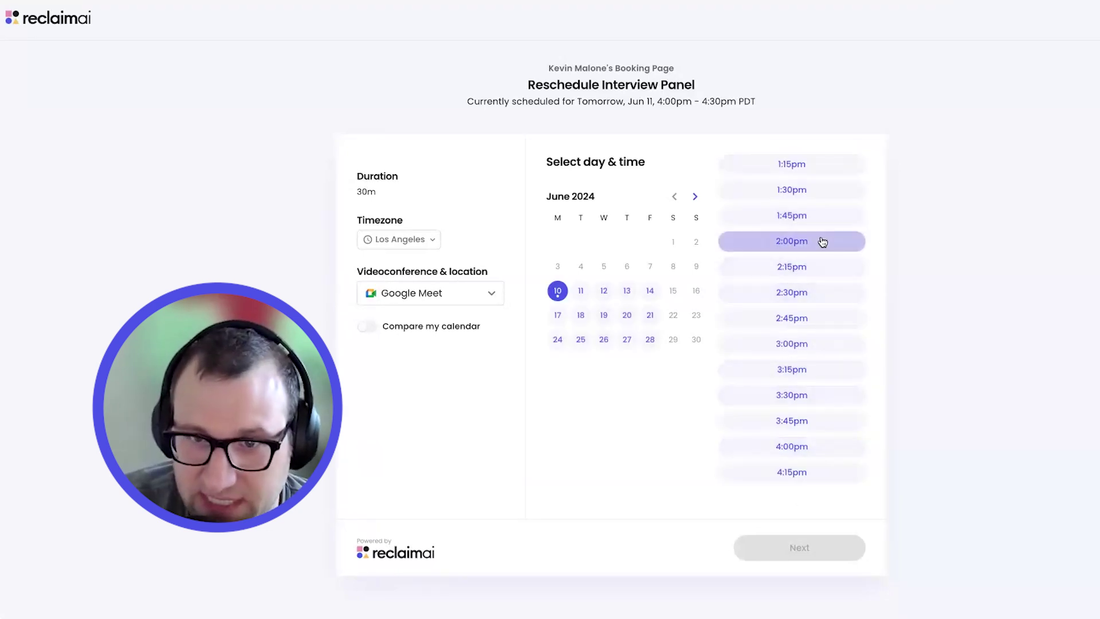
pyautogui.click(651, 292)
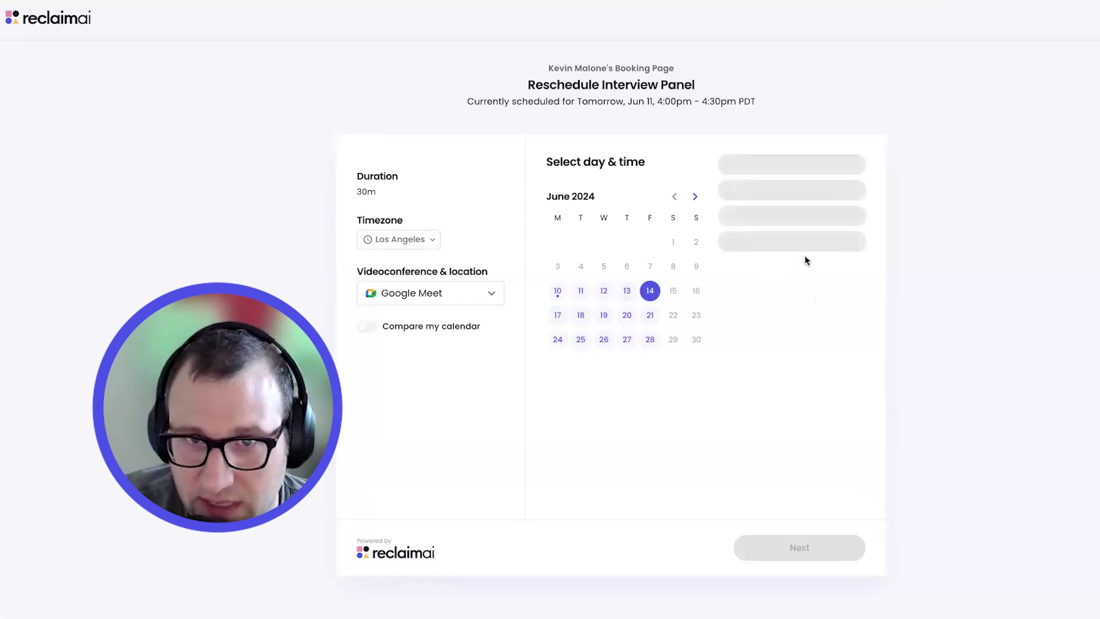
pyautogui.scroll(-8, 810, 505)
pyautogui.click(820, 493)
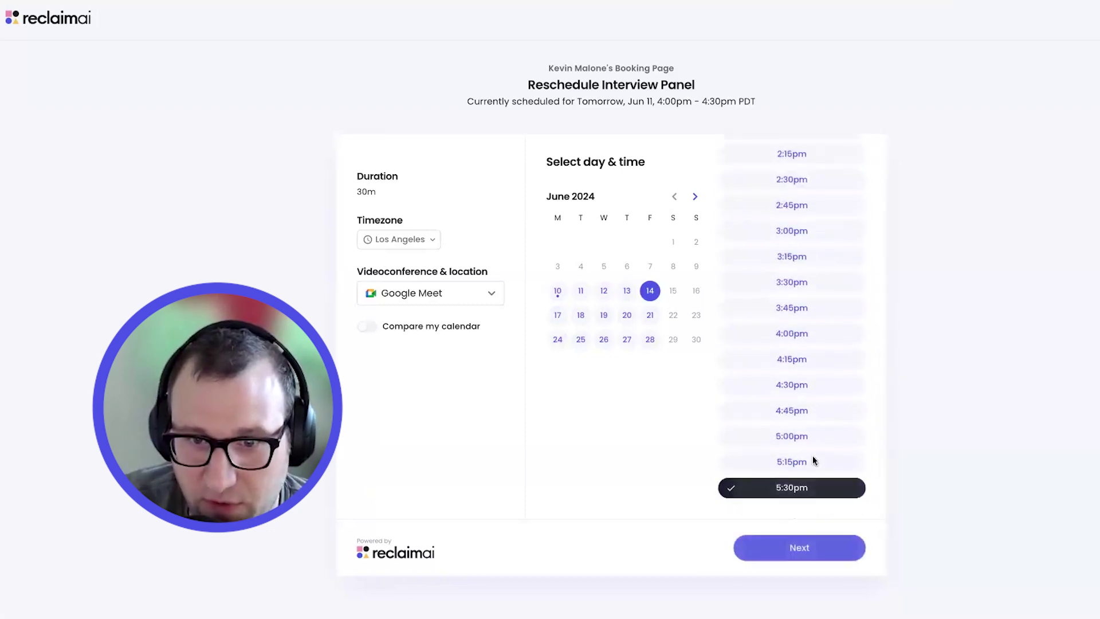
# Submit the reschedule to confirm the new 5:30–6:00pm time with the same host
pyautogui.click(763, 549)
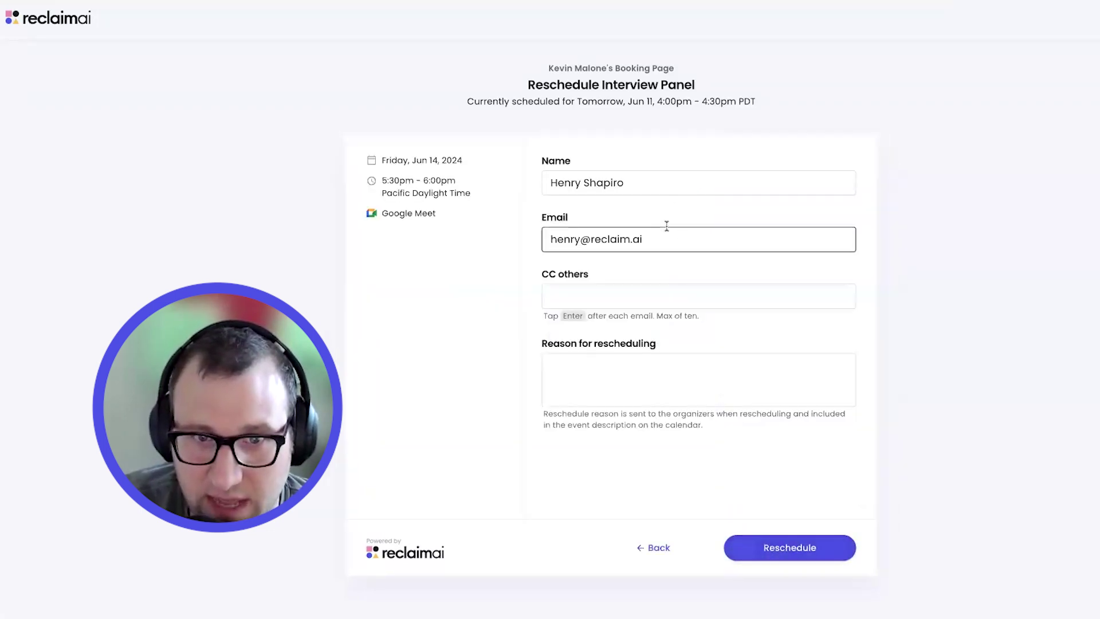
pyautogui.click(756, 543)
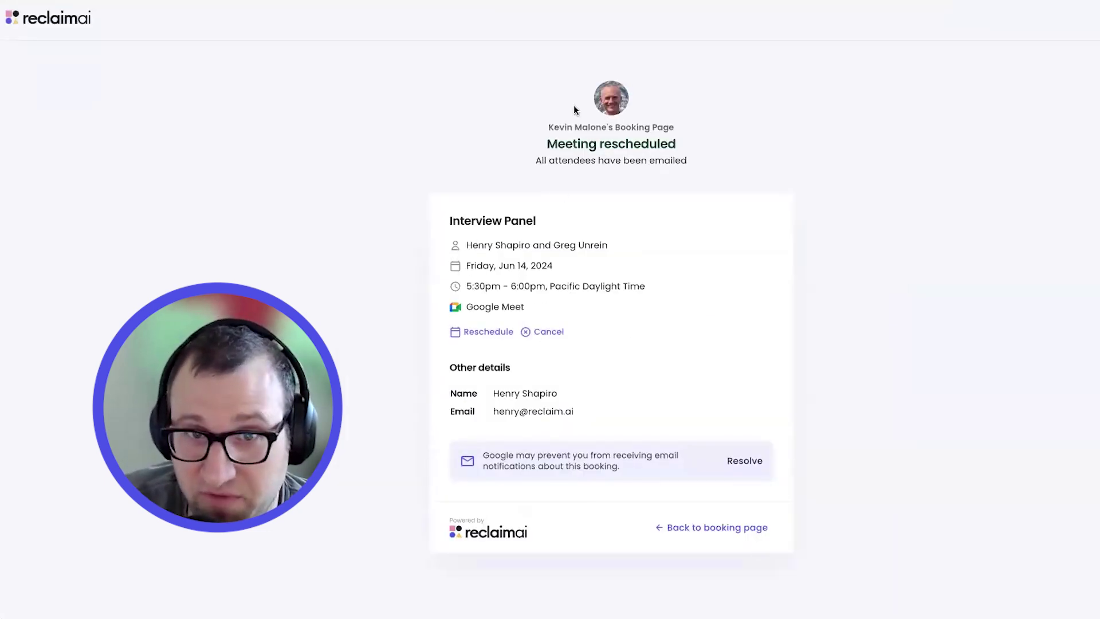
pyautogui.moveTo(549, 125); pyautogui.dragTo(726, 143)
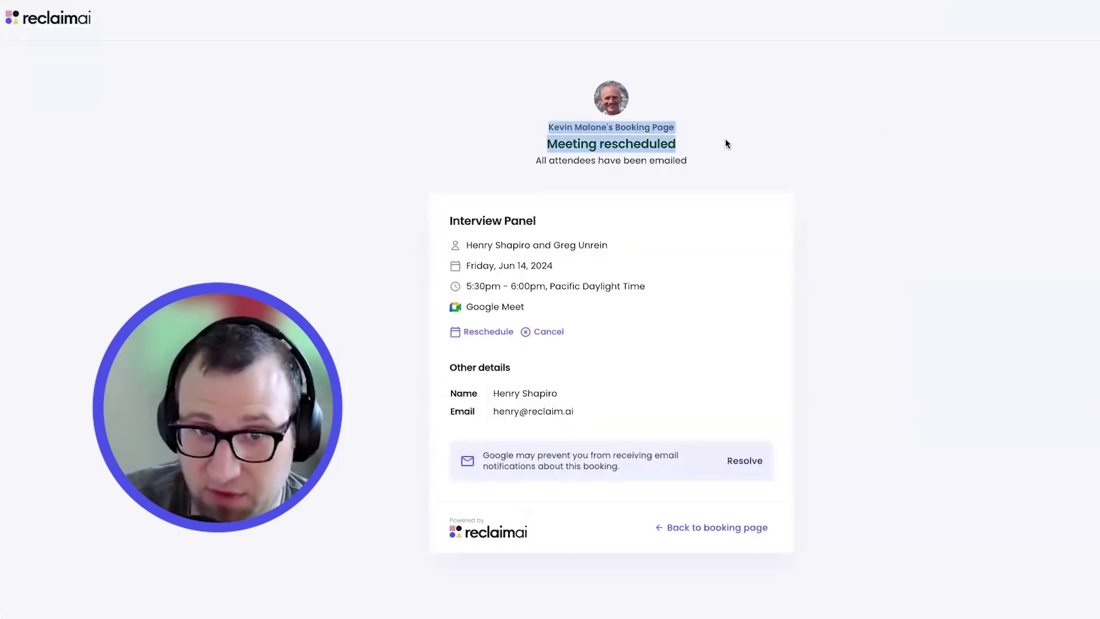
pyautogui.click(725, 140)
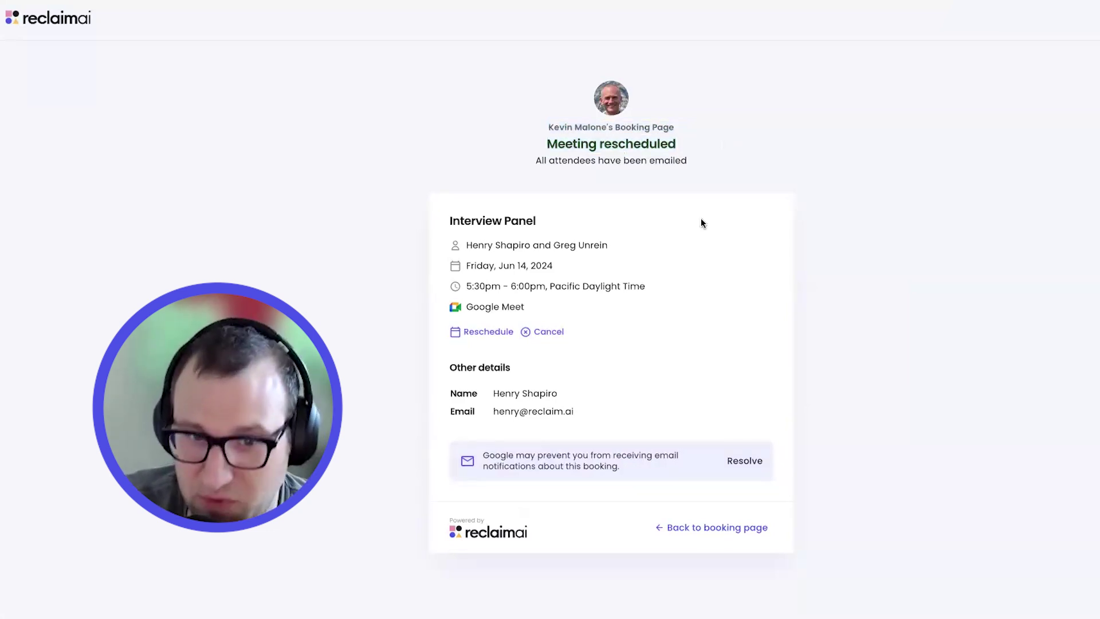
# Go back to the Interview Panel public booking page
pyautogui.click(755, 526)
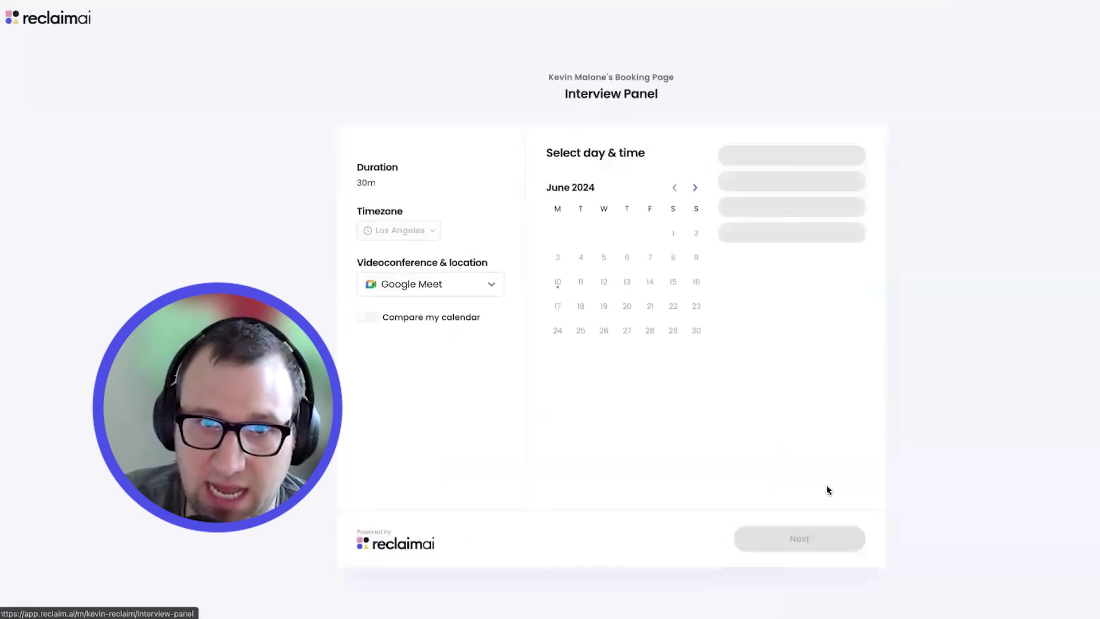